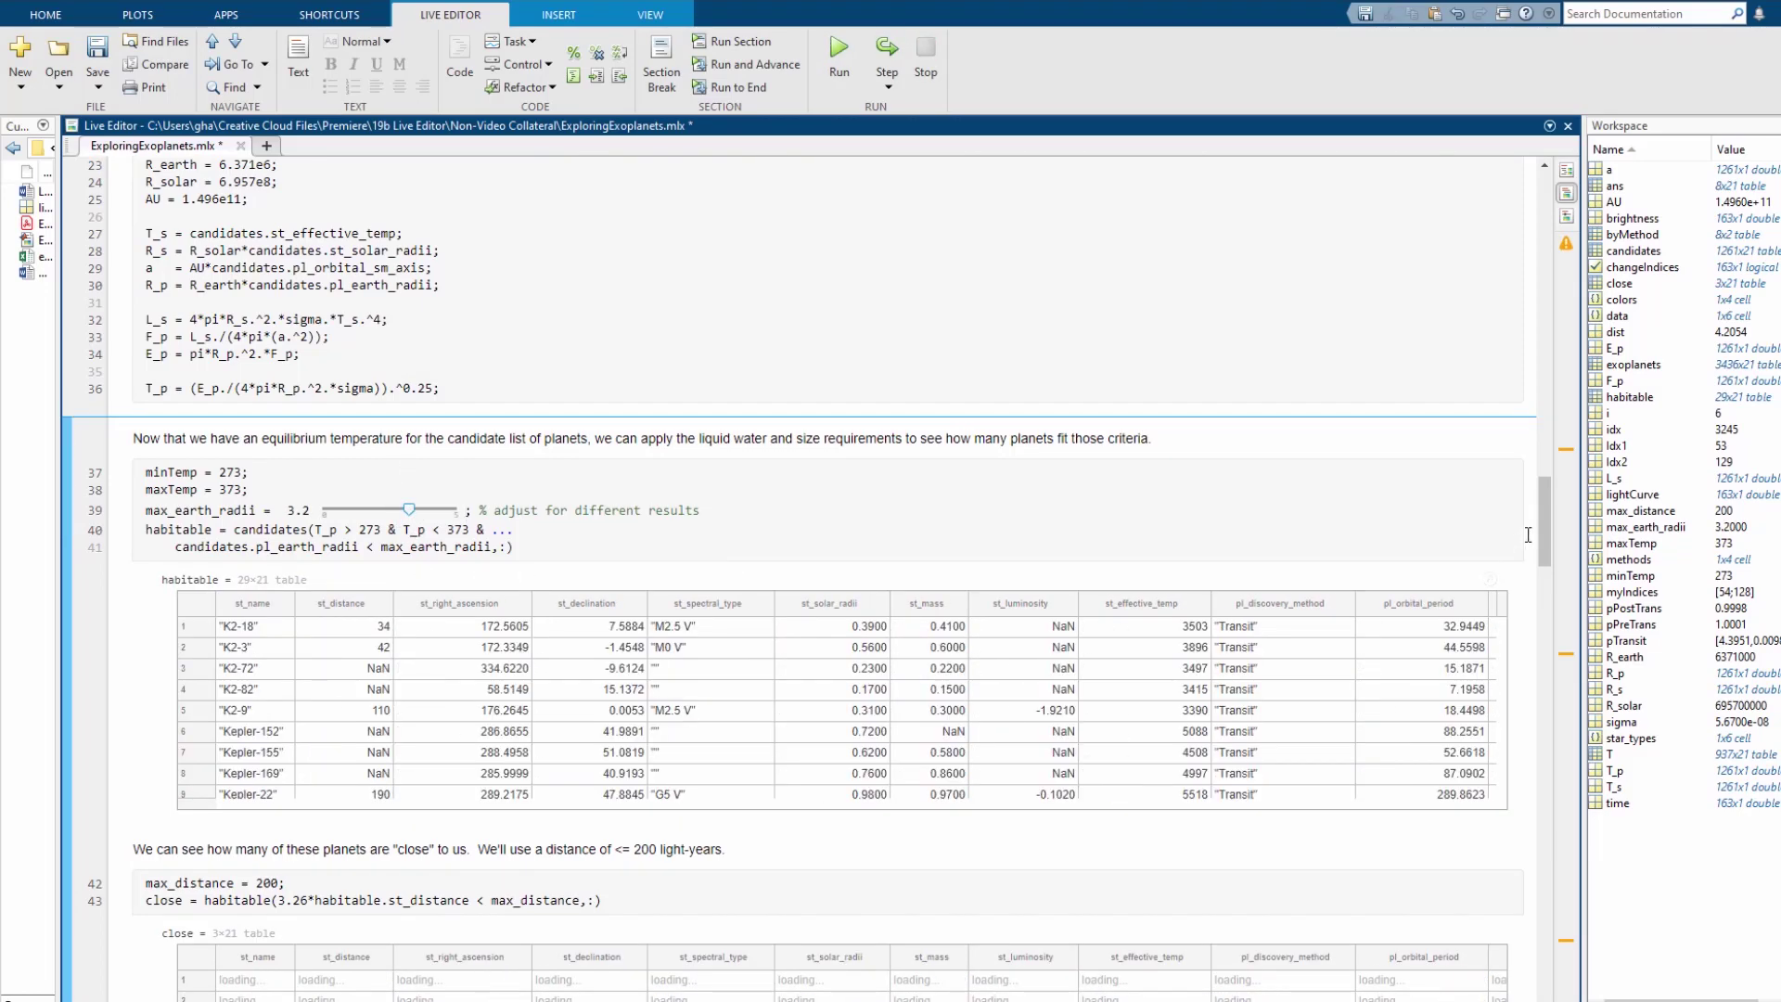
Step: Start a bondData classification session, show Model 1.2's confusion matrix, and view export options
scroll(1528, 534, "down", 1)
scroll(1528, 535, "down", 10)
scroll(1528, 535, "down", 5)
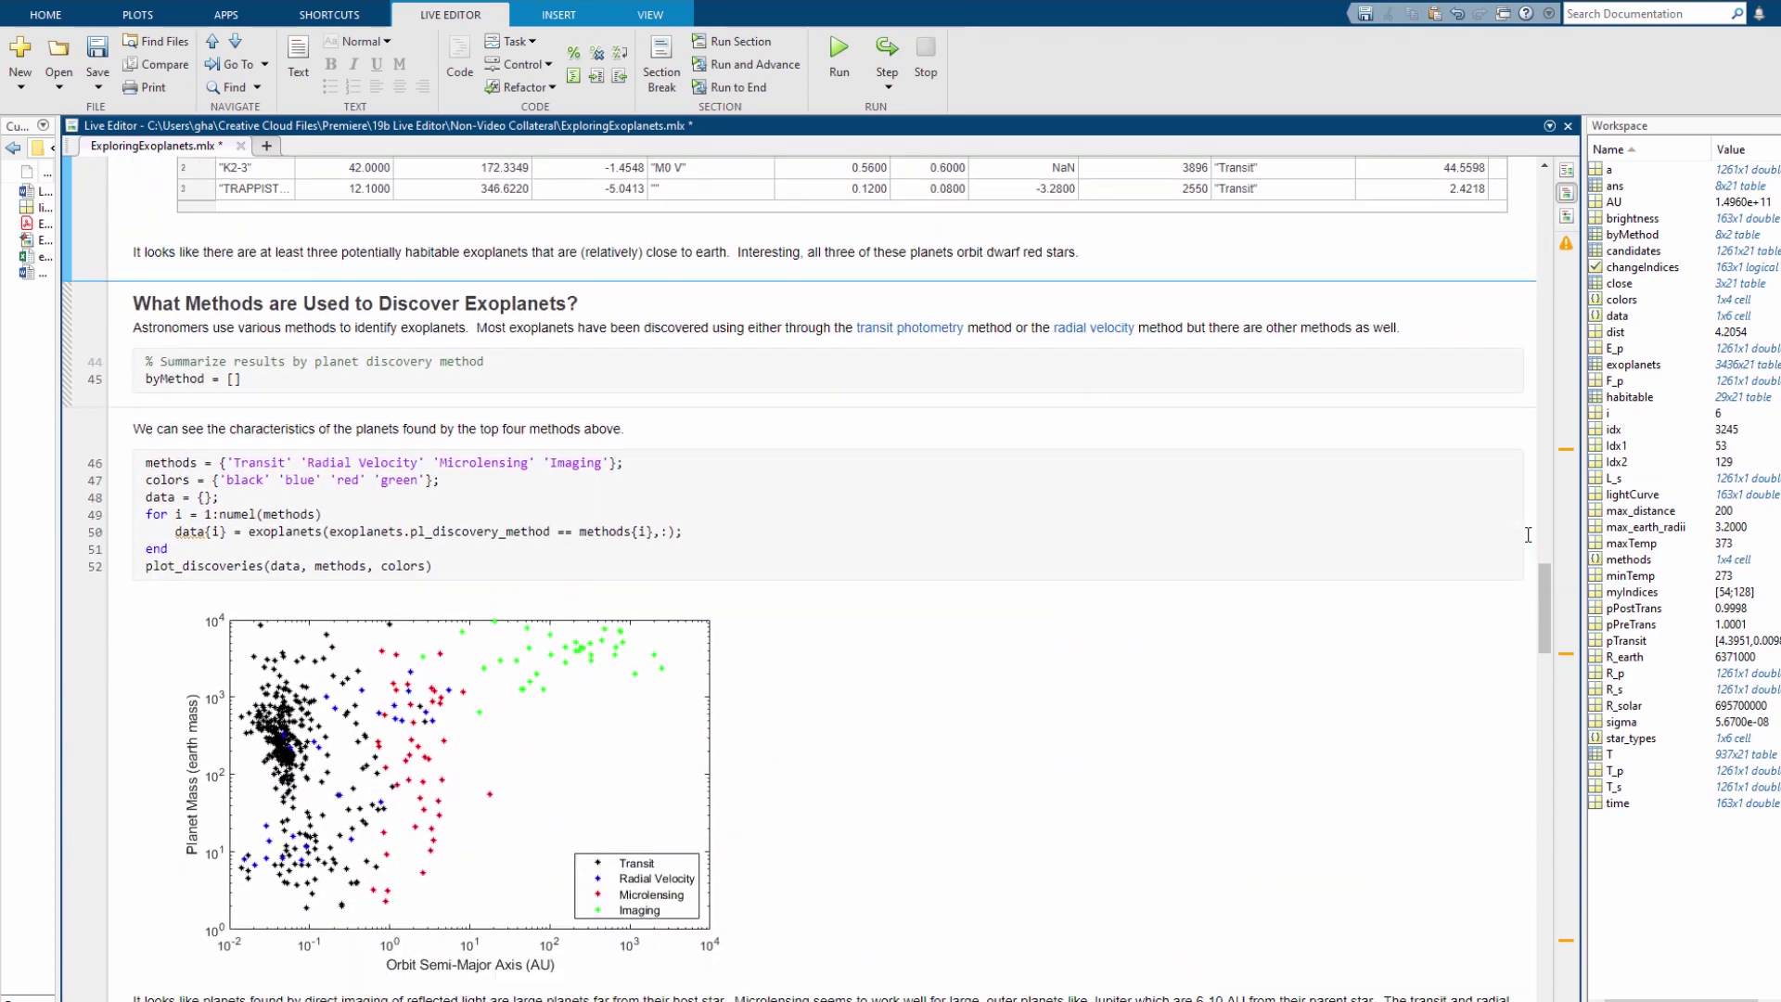
scroll(1529, 535, "down", 8)
scroll(282, 257, "up", 6)
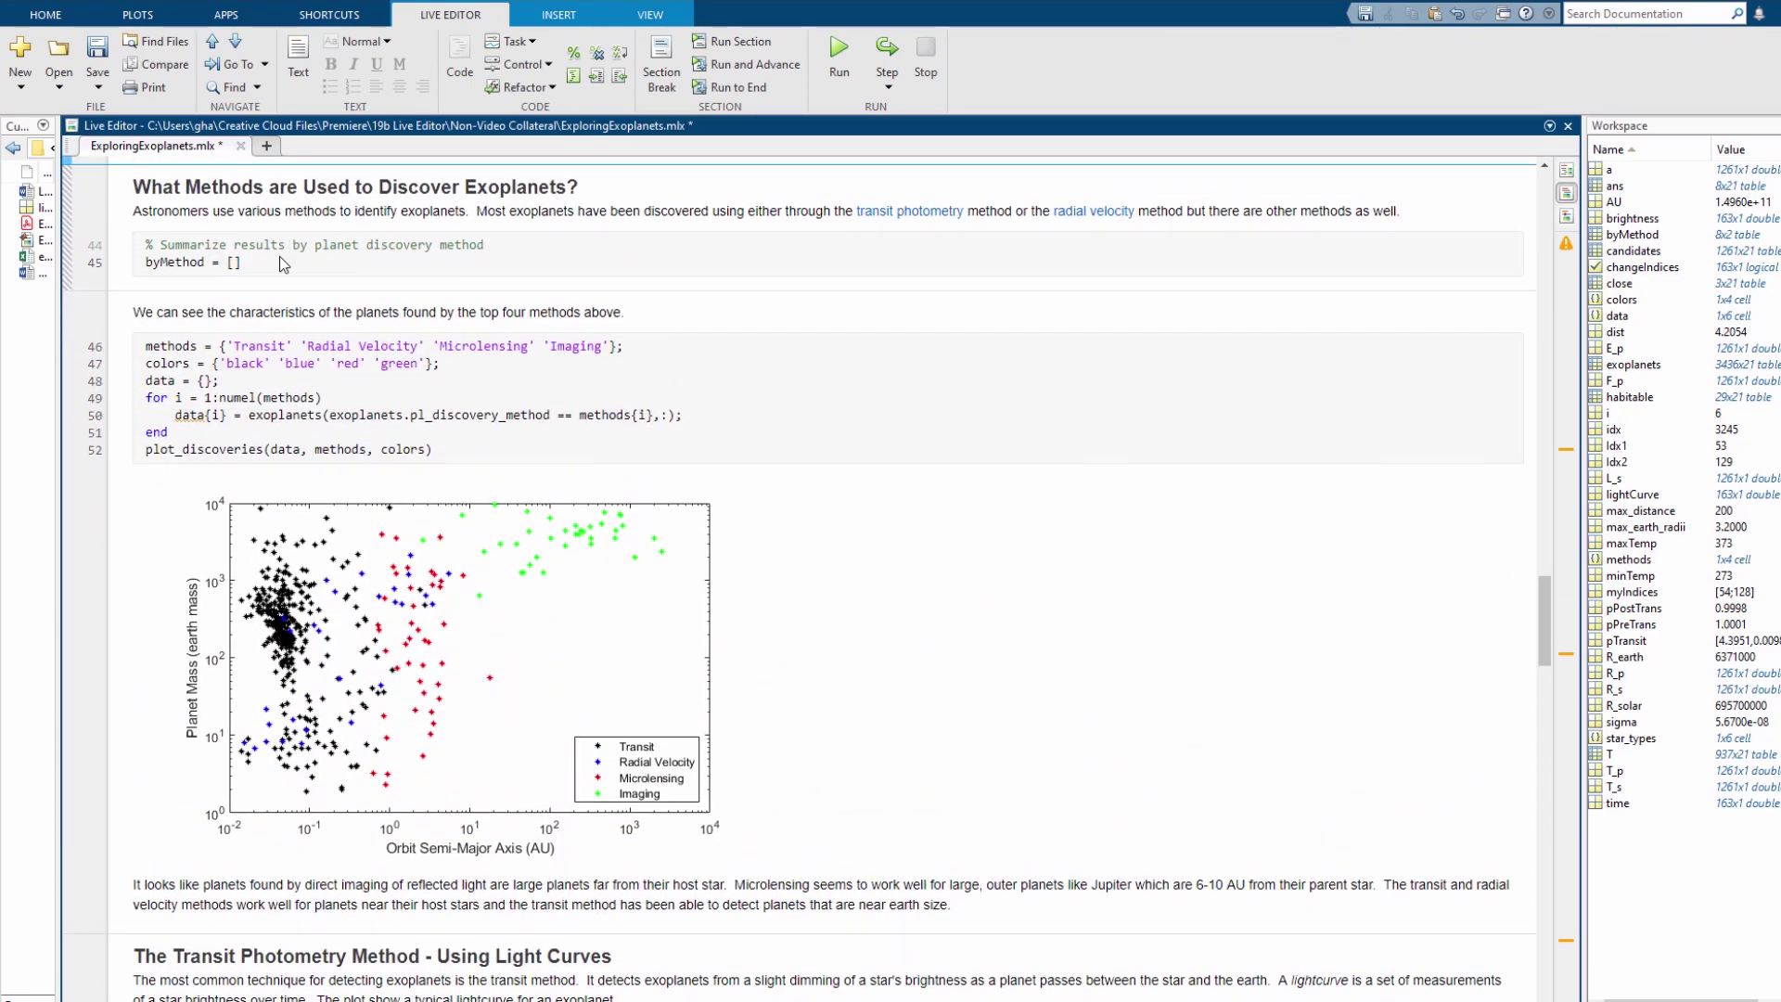
left_click(67, 165)
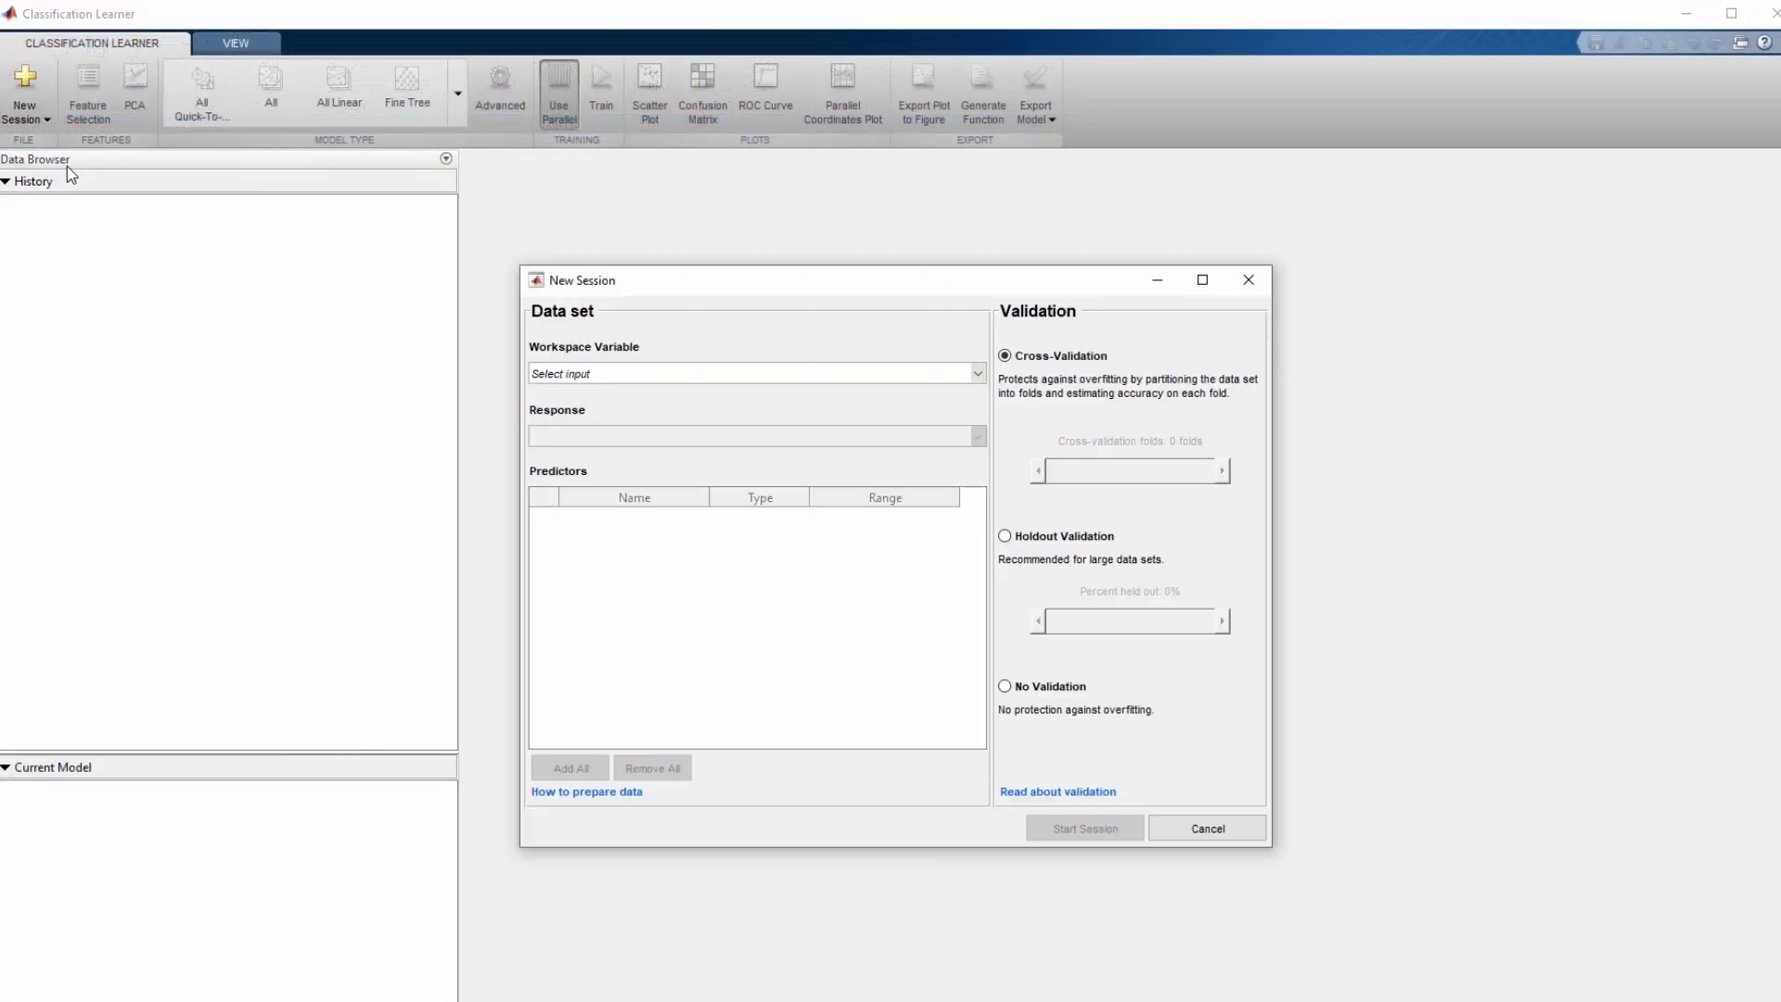
left_click(779, 373)
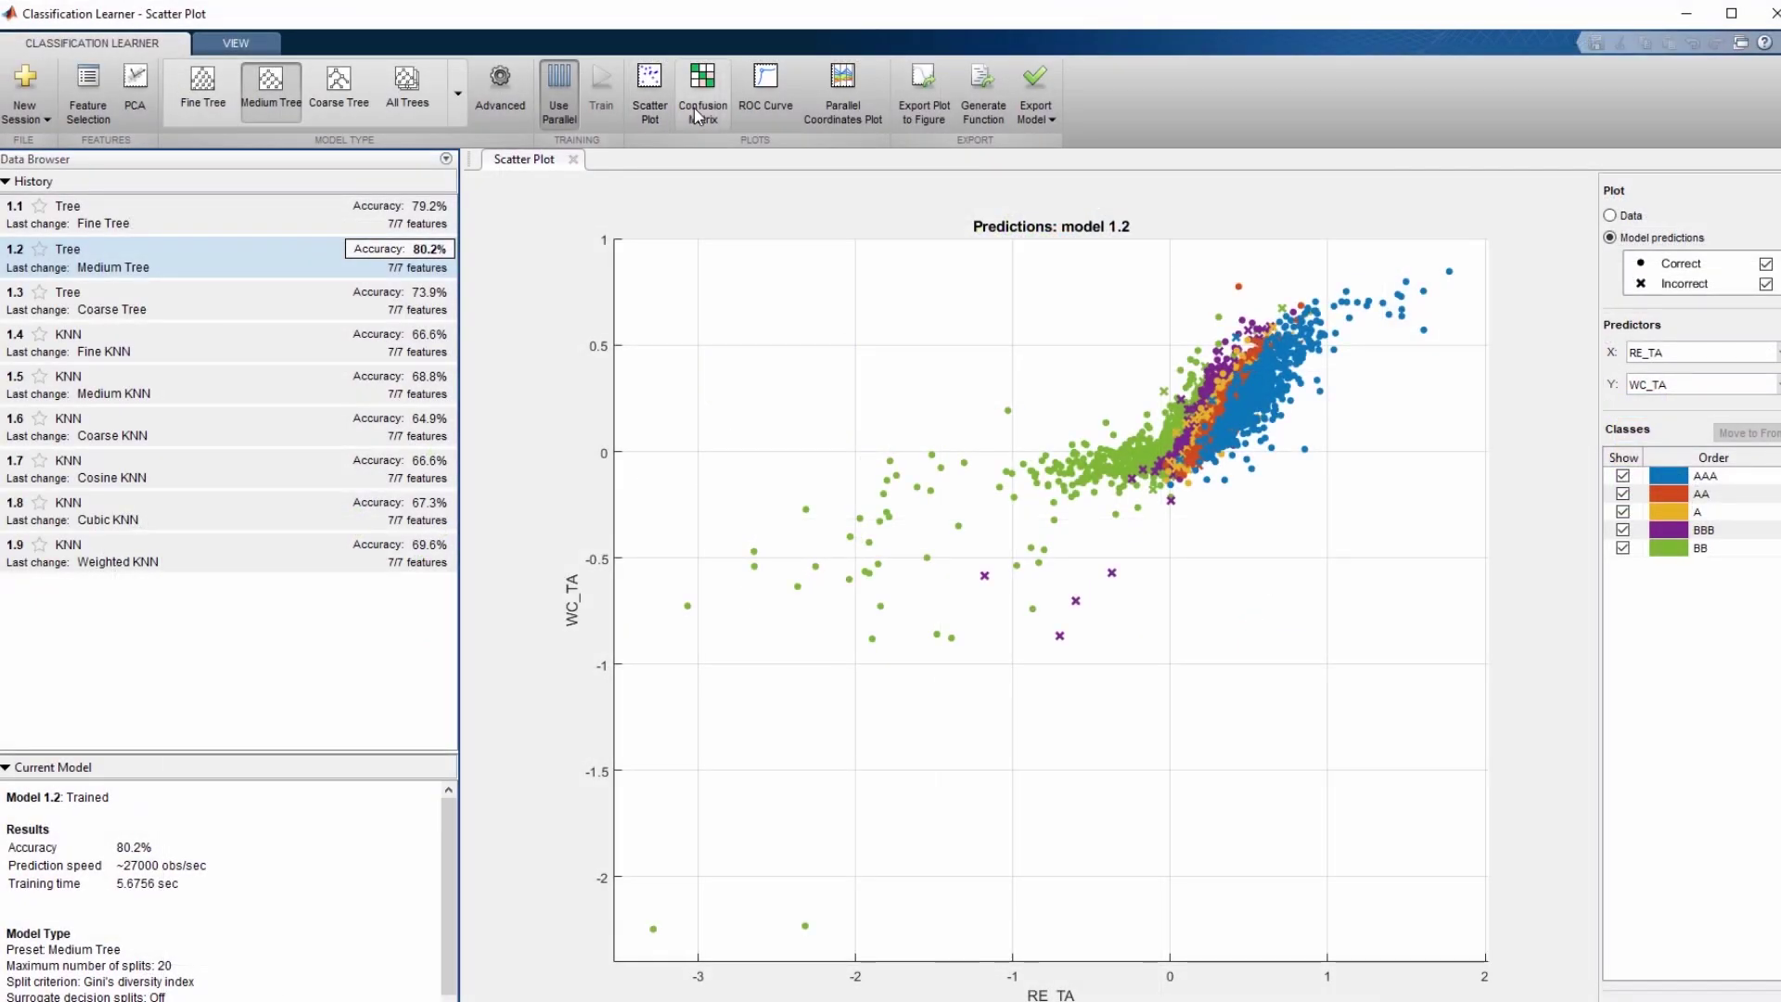
left_click(694, 108)
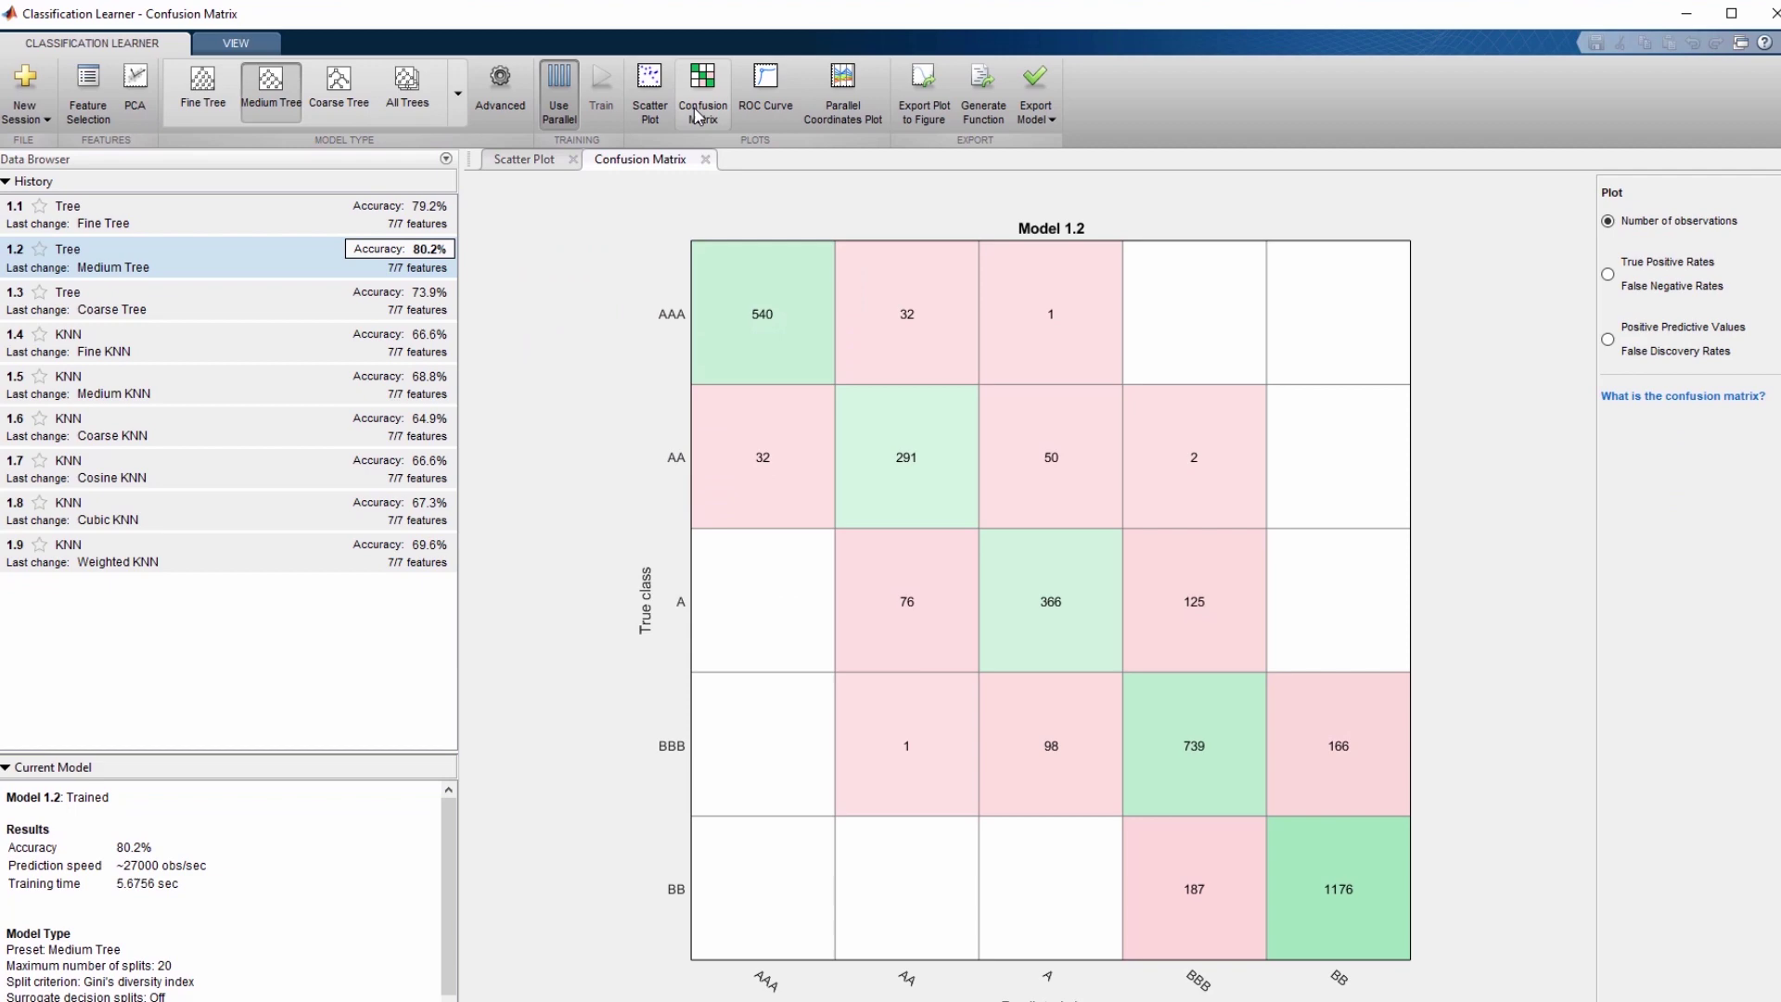
left_click(1036, 124)
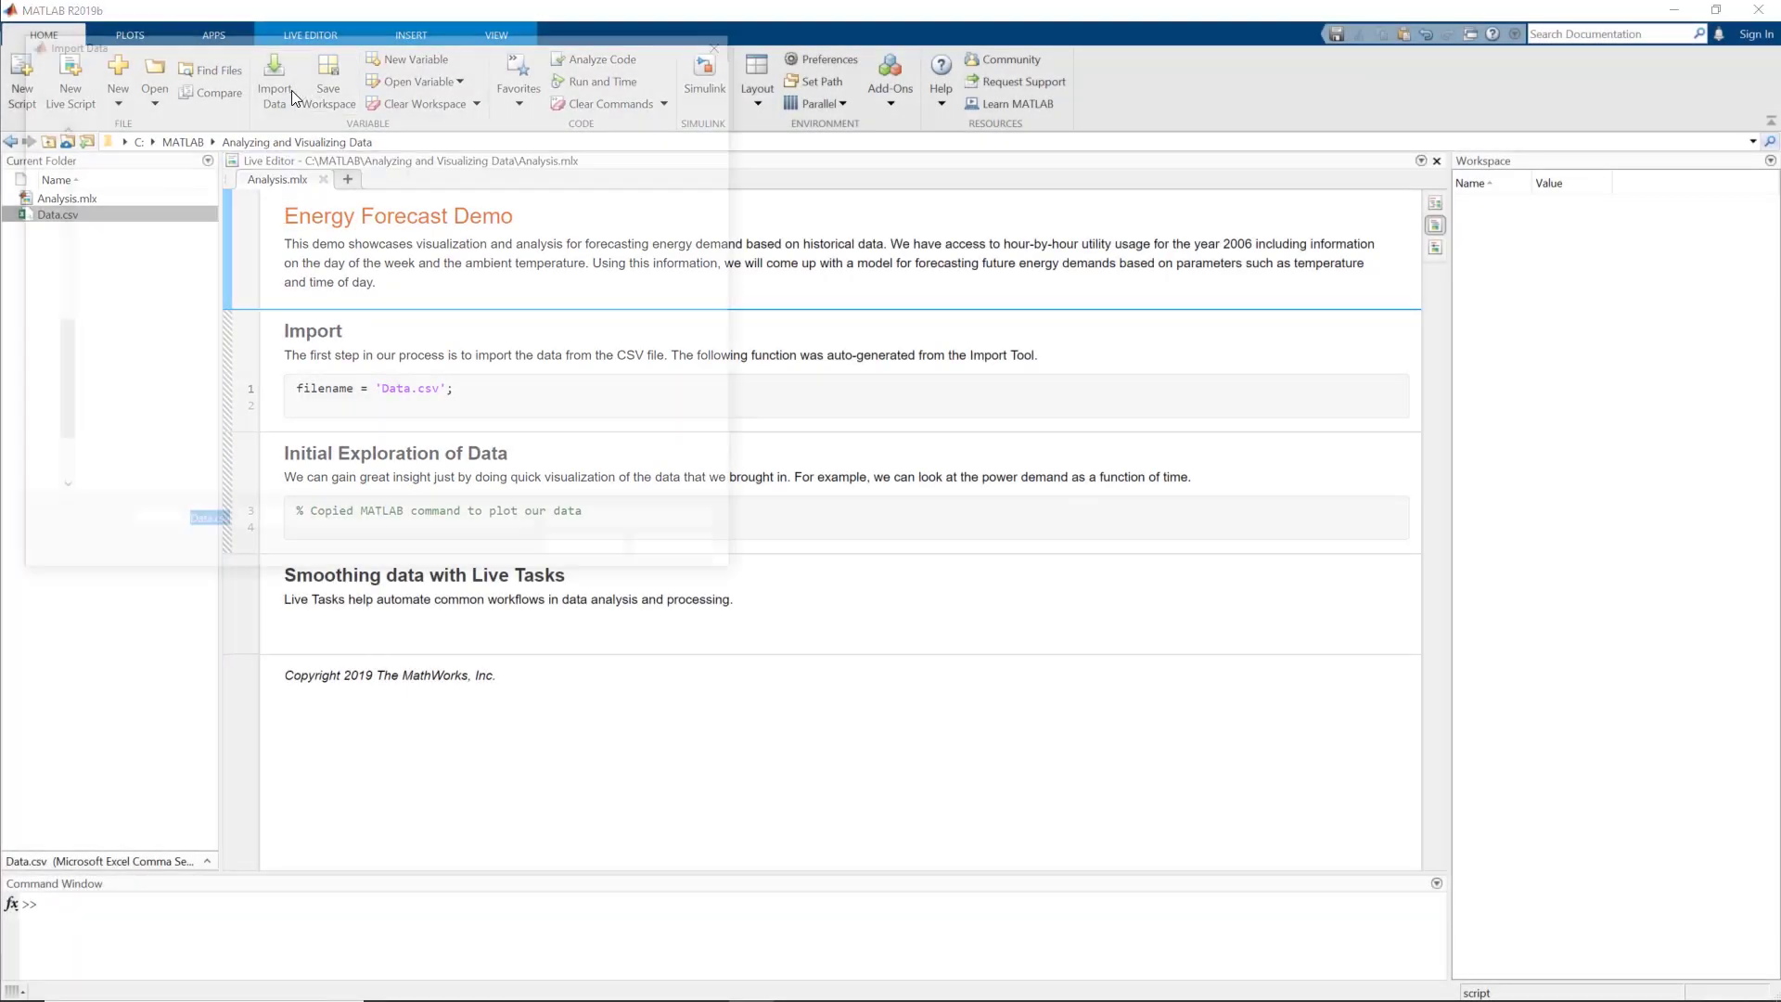
Step: Open Data.csv in the Import Tool and select the Time, Power and Temperature columns
left_click(123, 160)
double_click(121, 154)
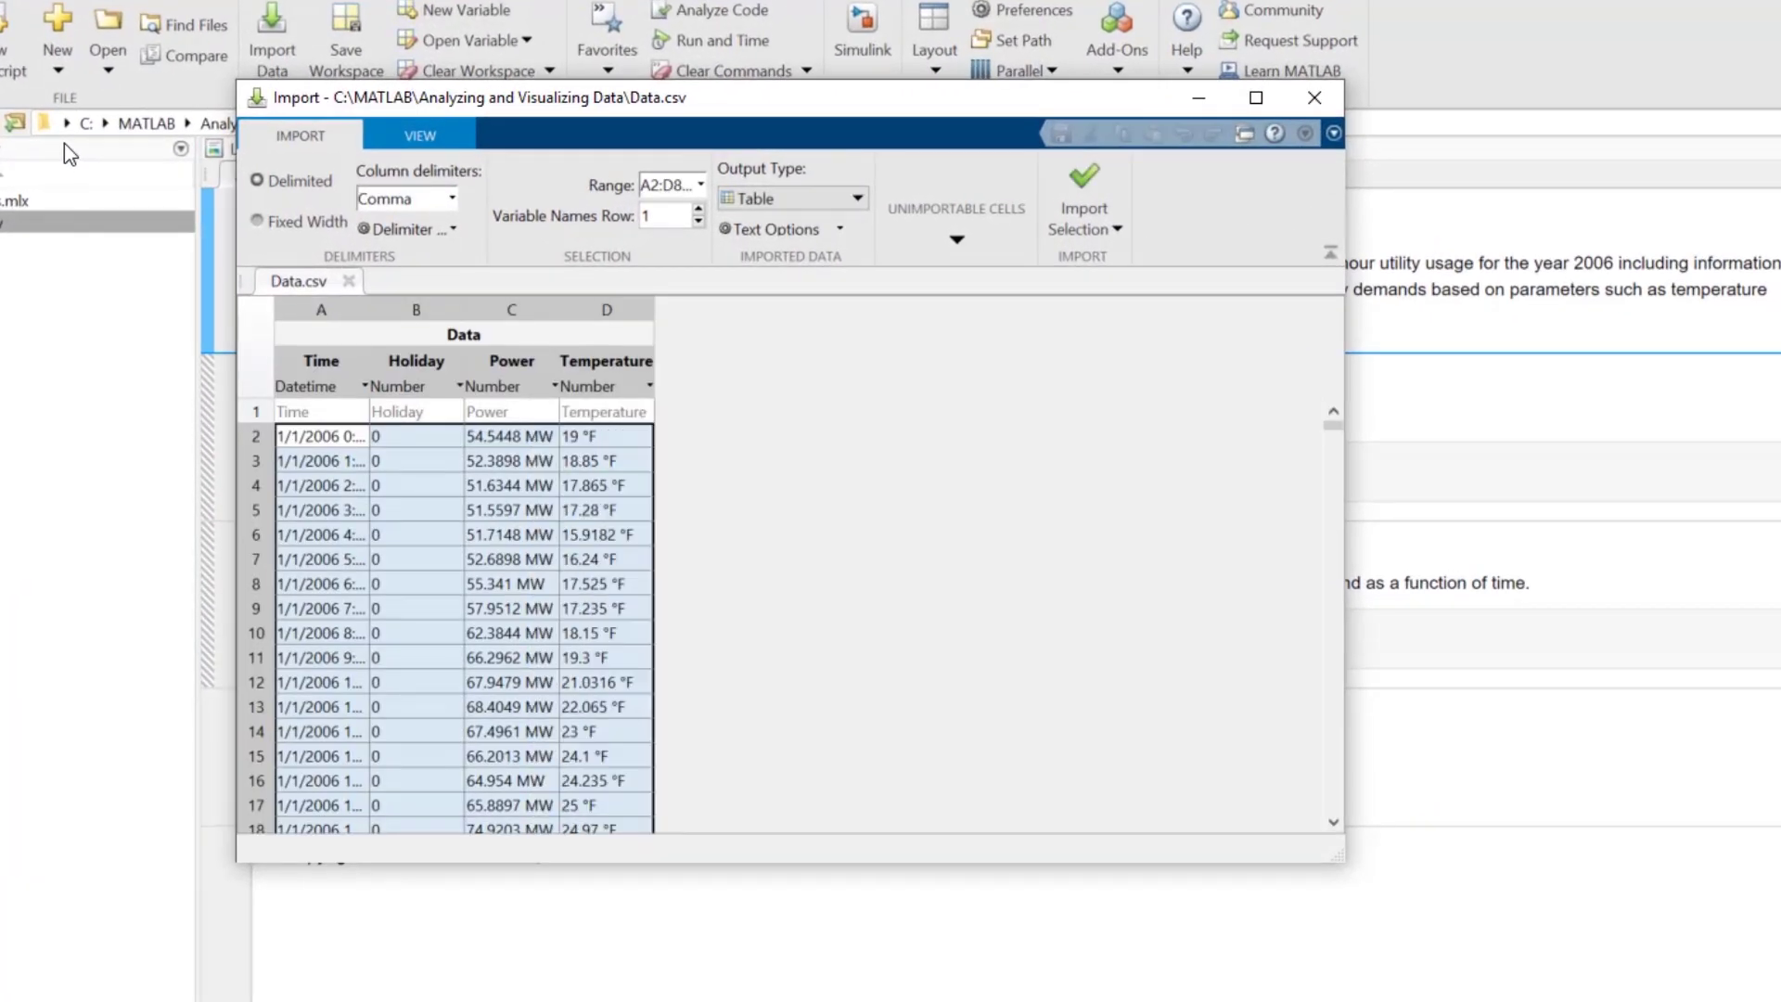
left_click(306, 436)
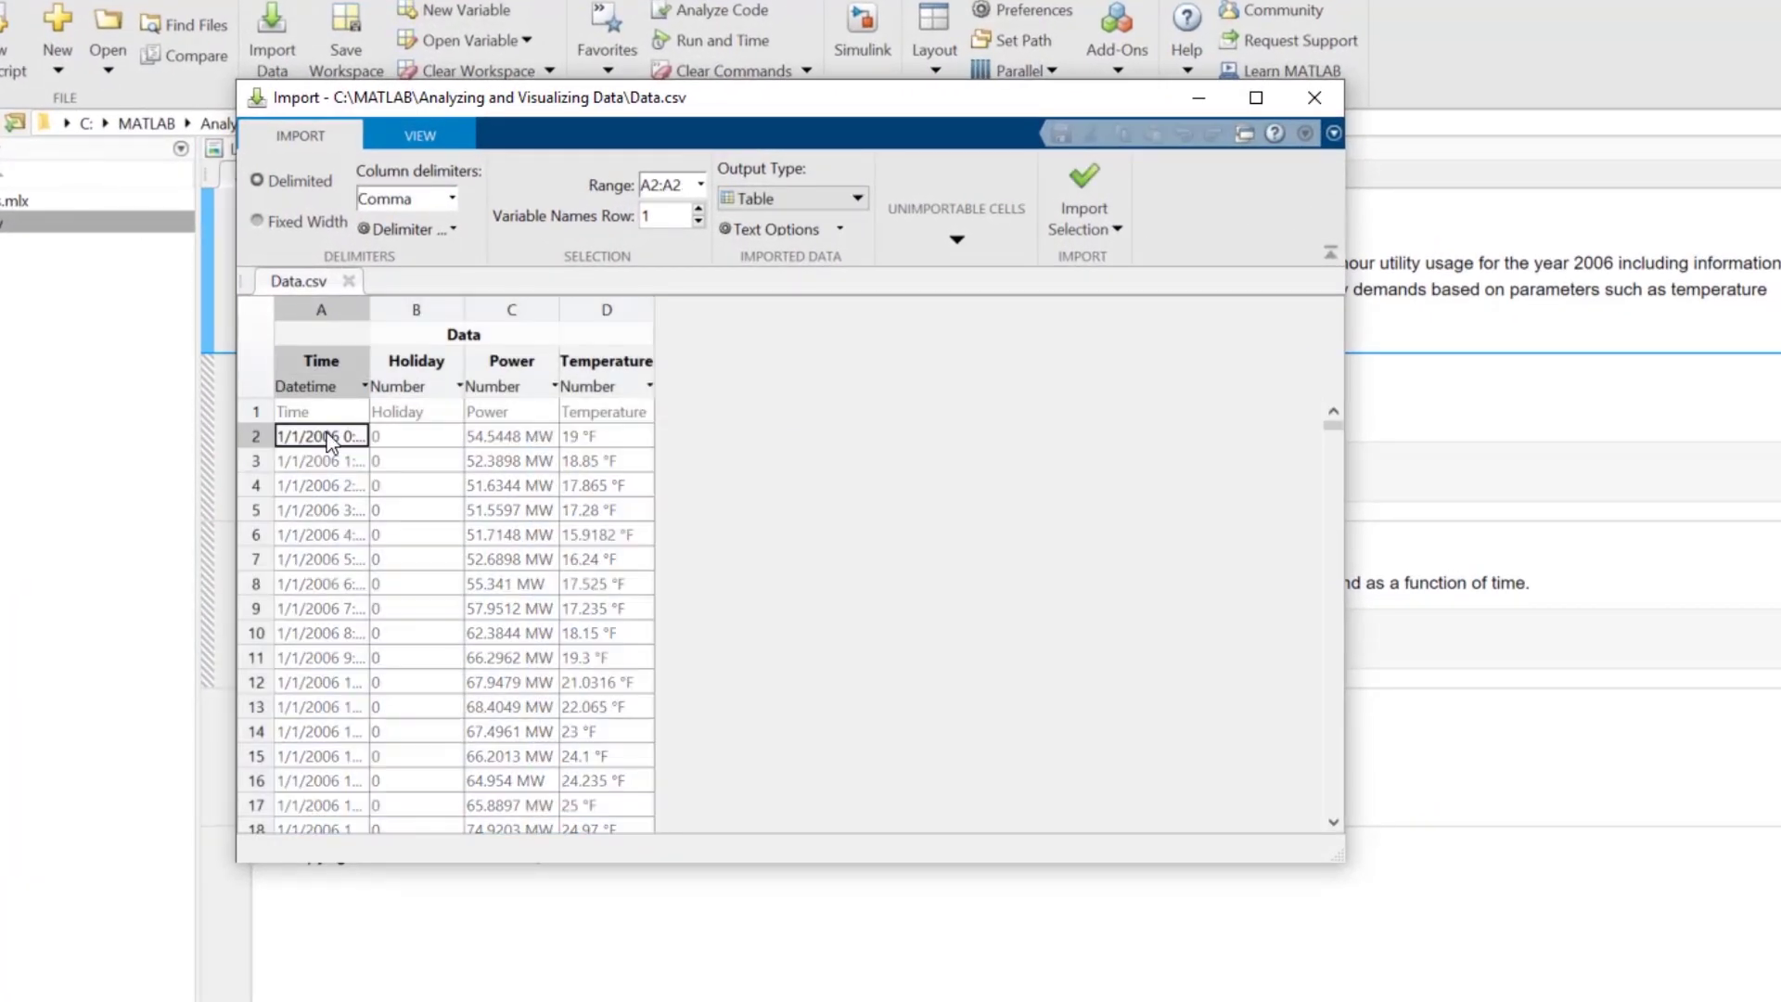
left_click(498, 442, "ctrl")
left_click(612, 460, "ctrl")
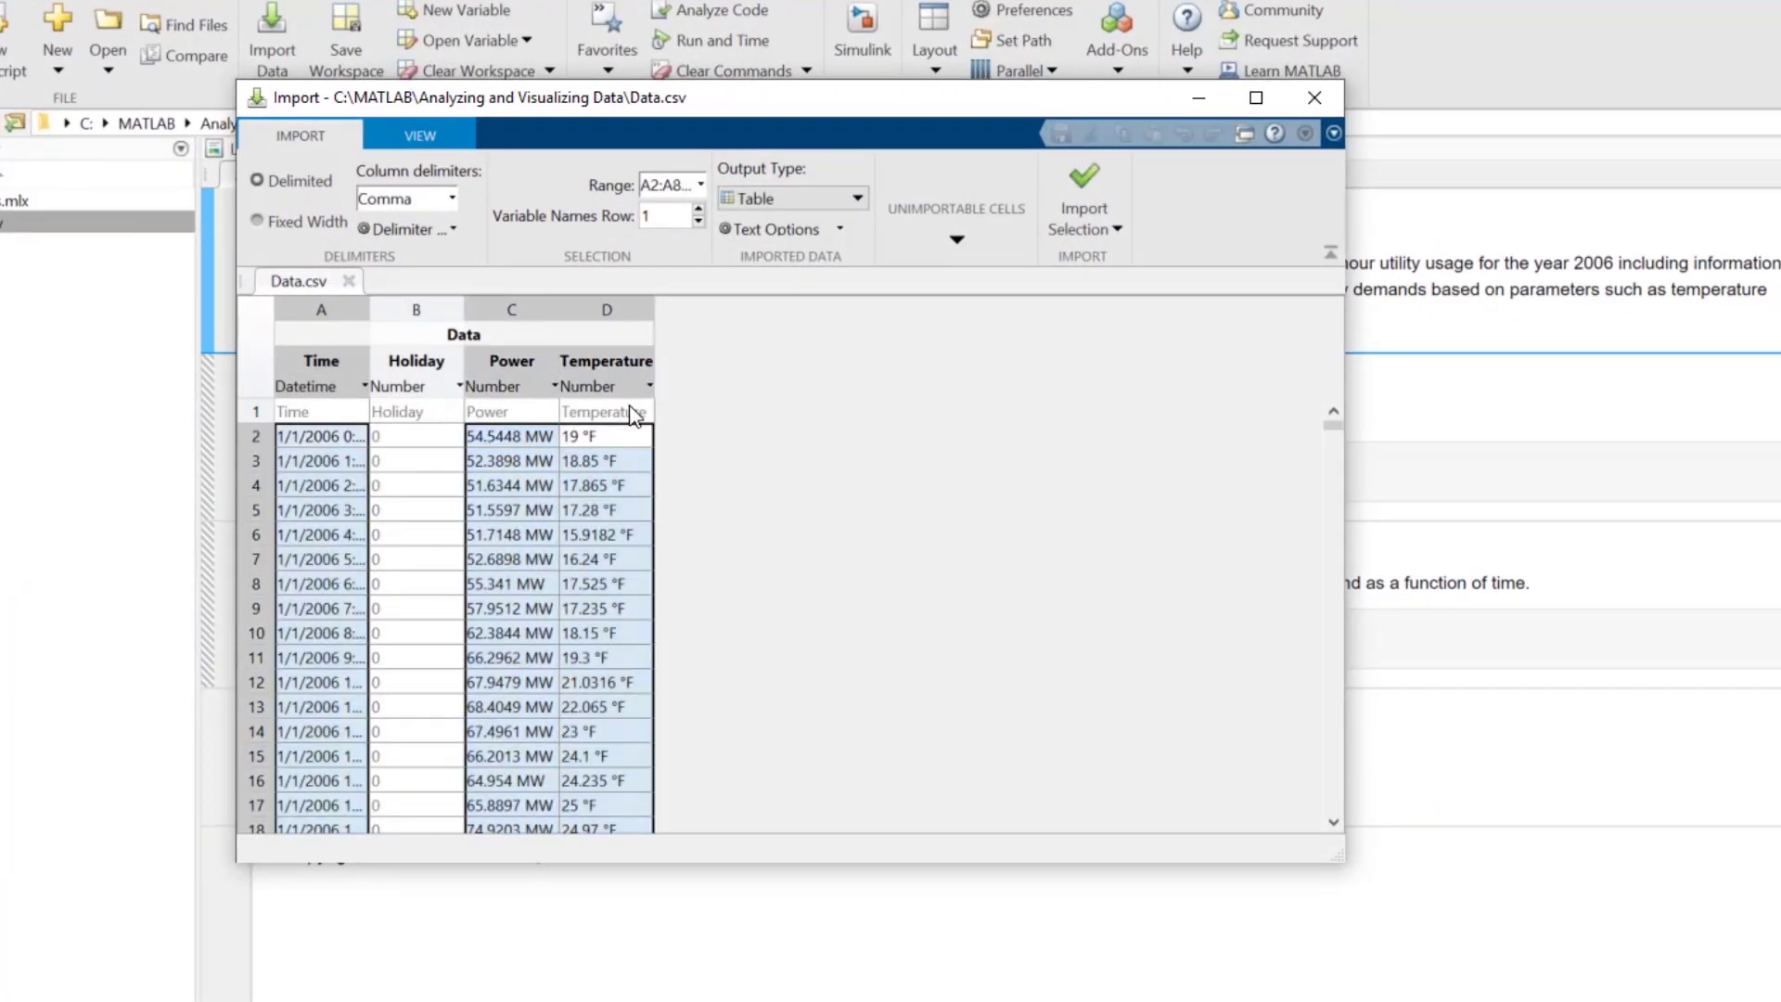
Step: Keep Temperature numeric, set output type to column vectors, and view the import selection options
left_click(649, 385)
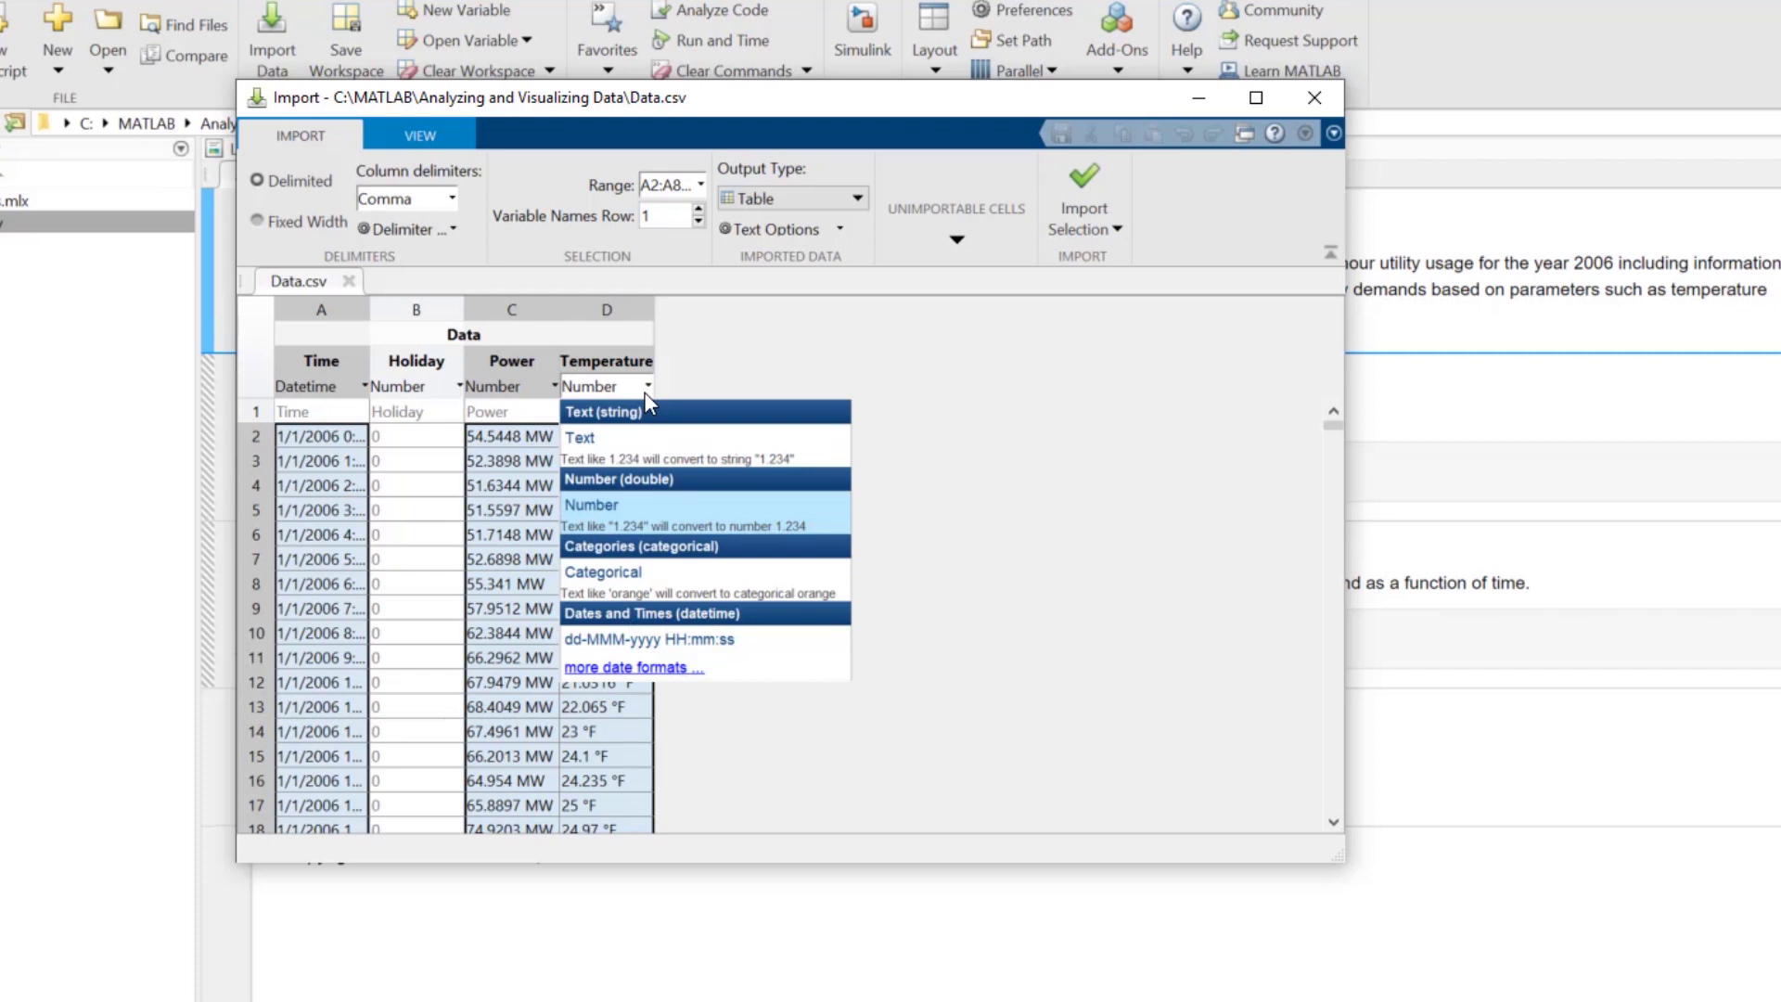
left_click(644, 394)
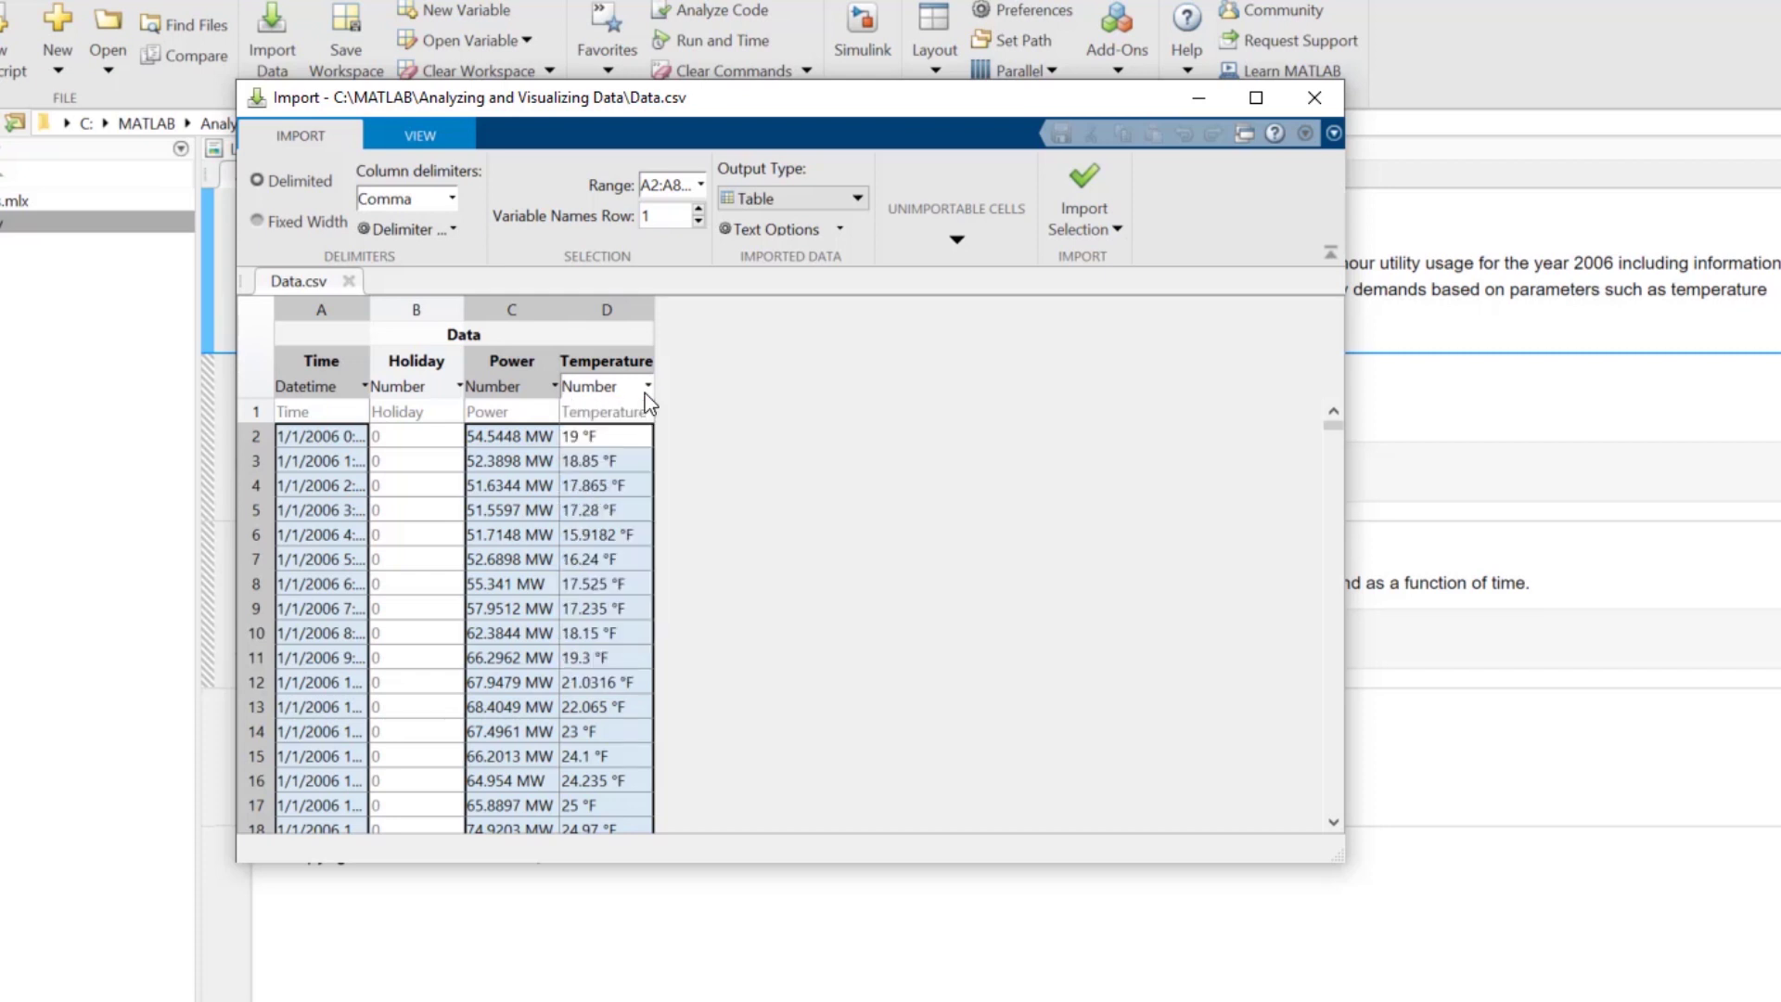
left_click(789, 197)
left_click(774, 242)
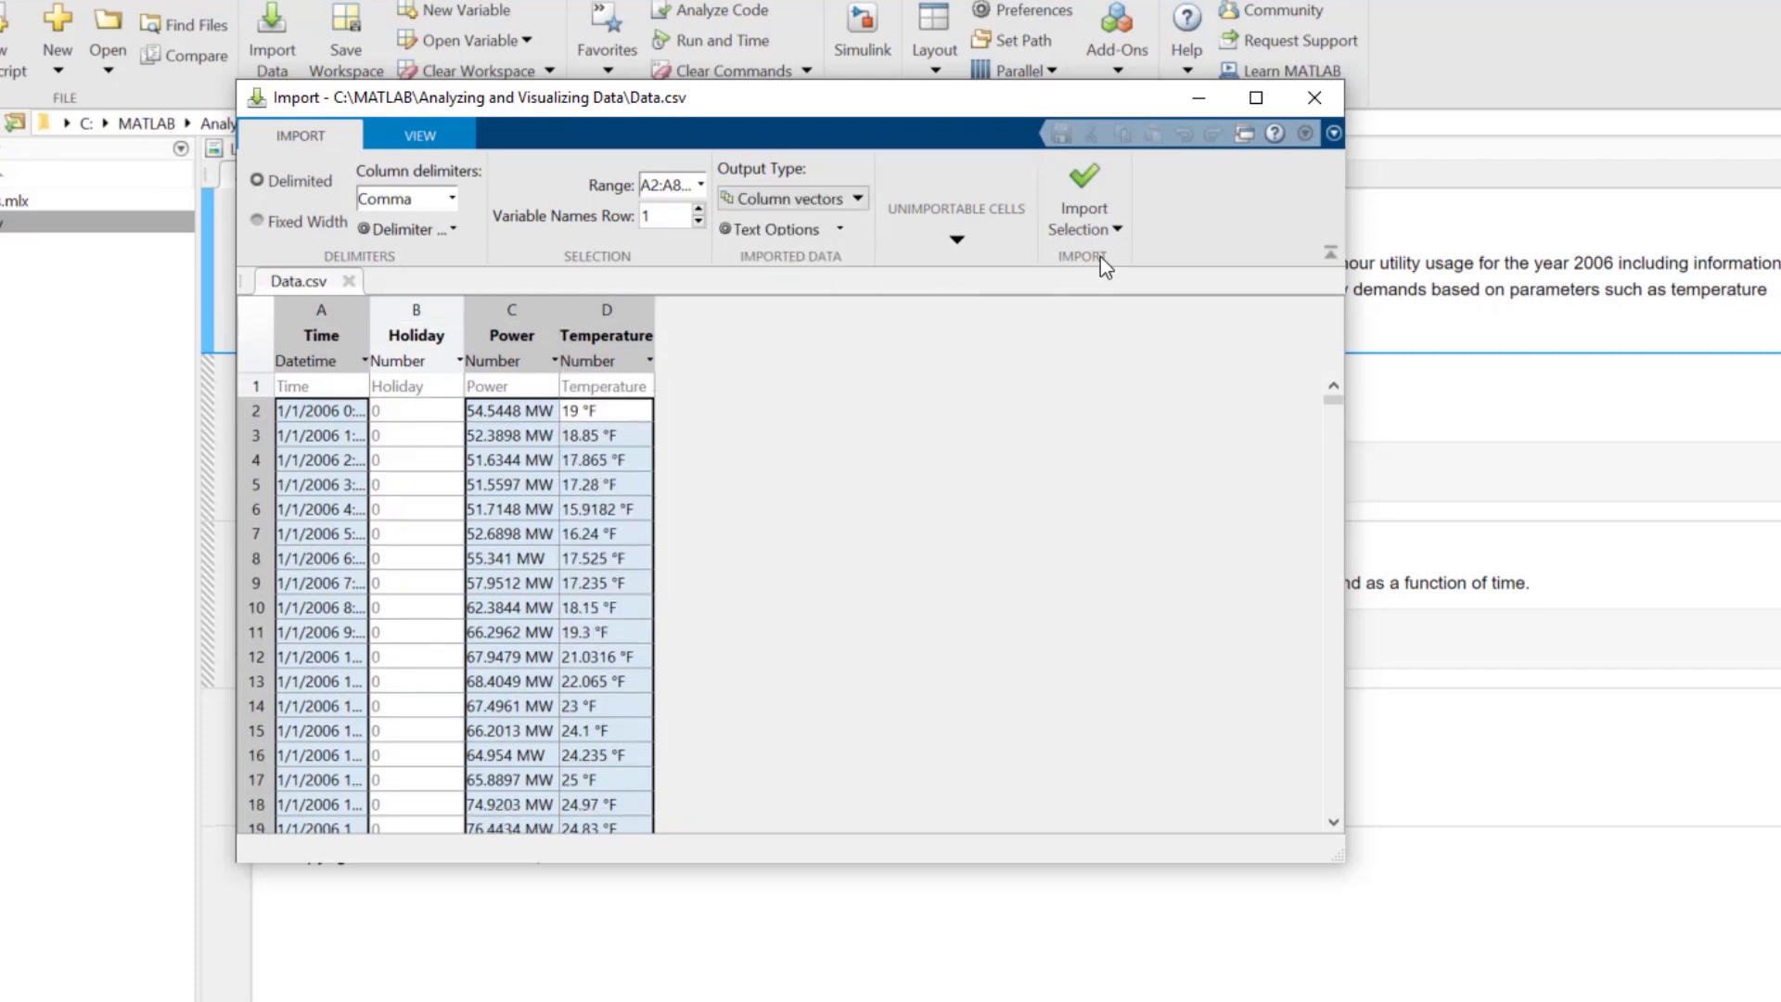
left_click(1114, 239)
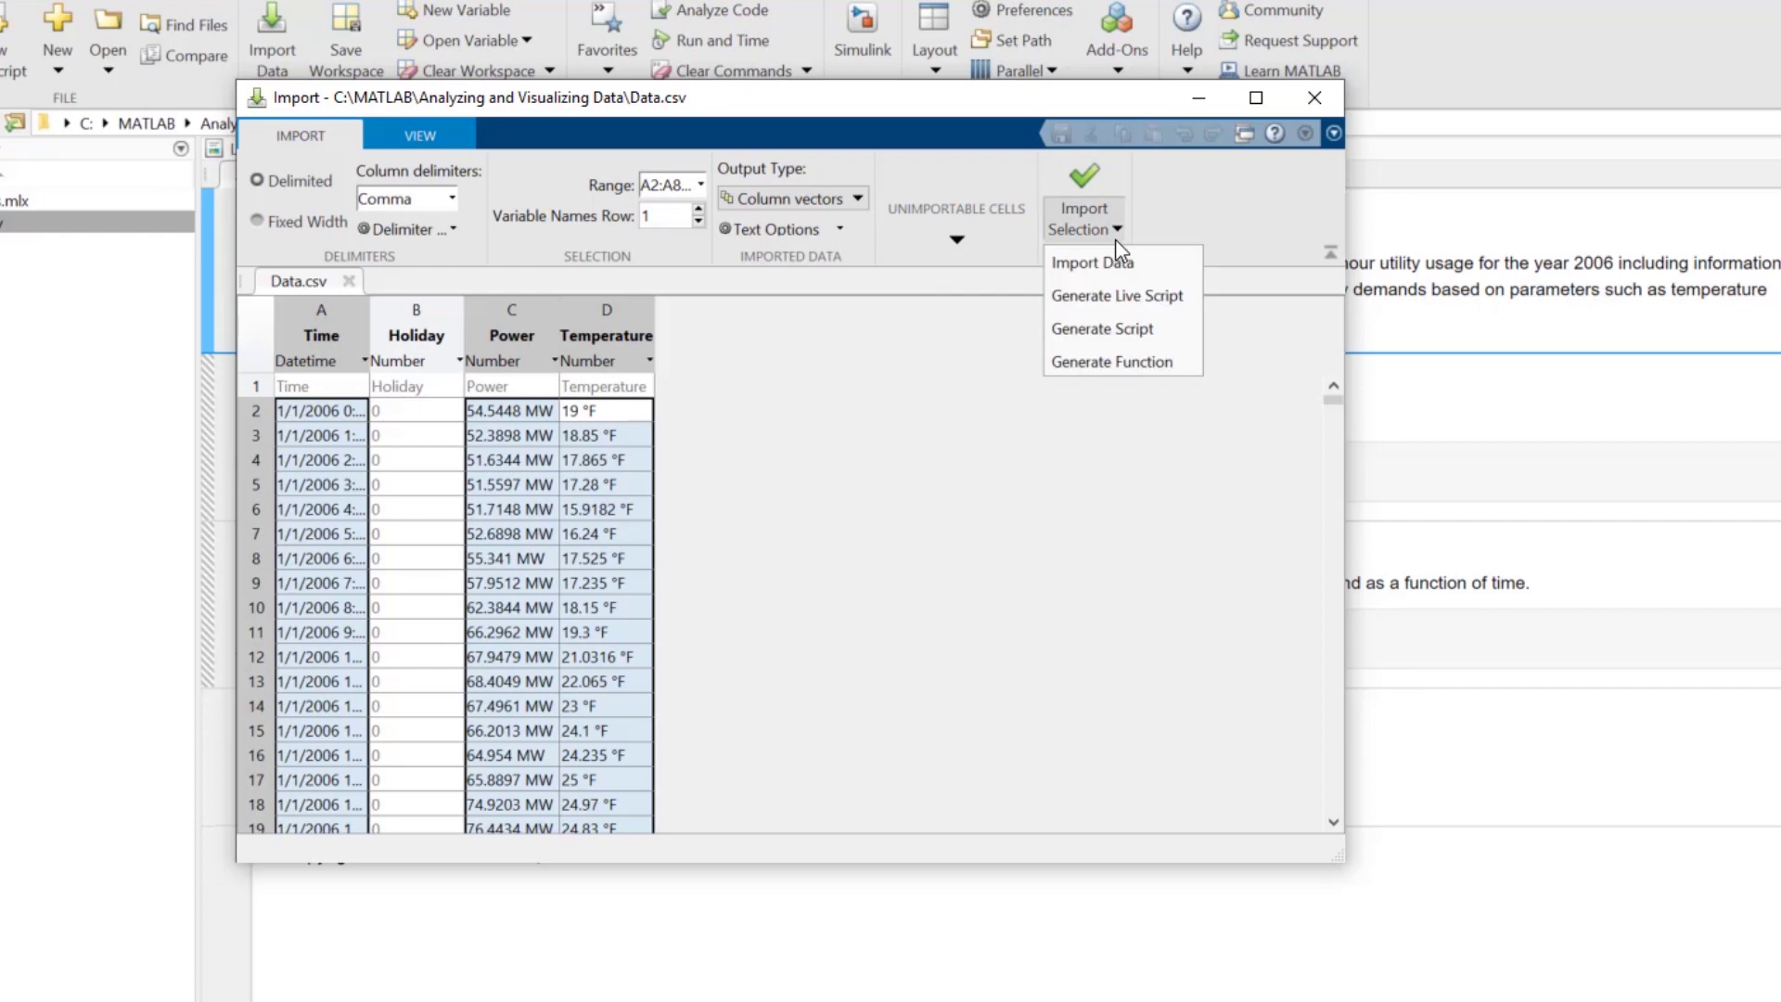
Step: Generate the import function and save it as importfile.m
left_click(1067, 361)
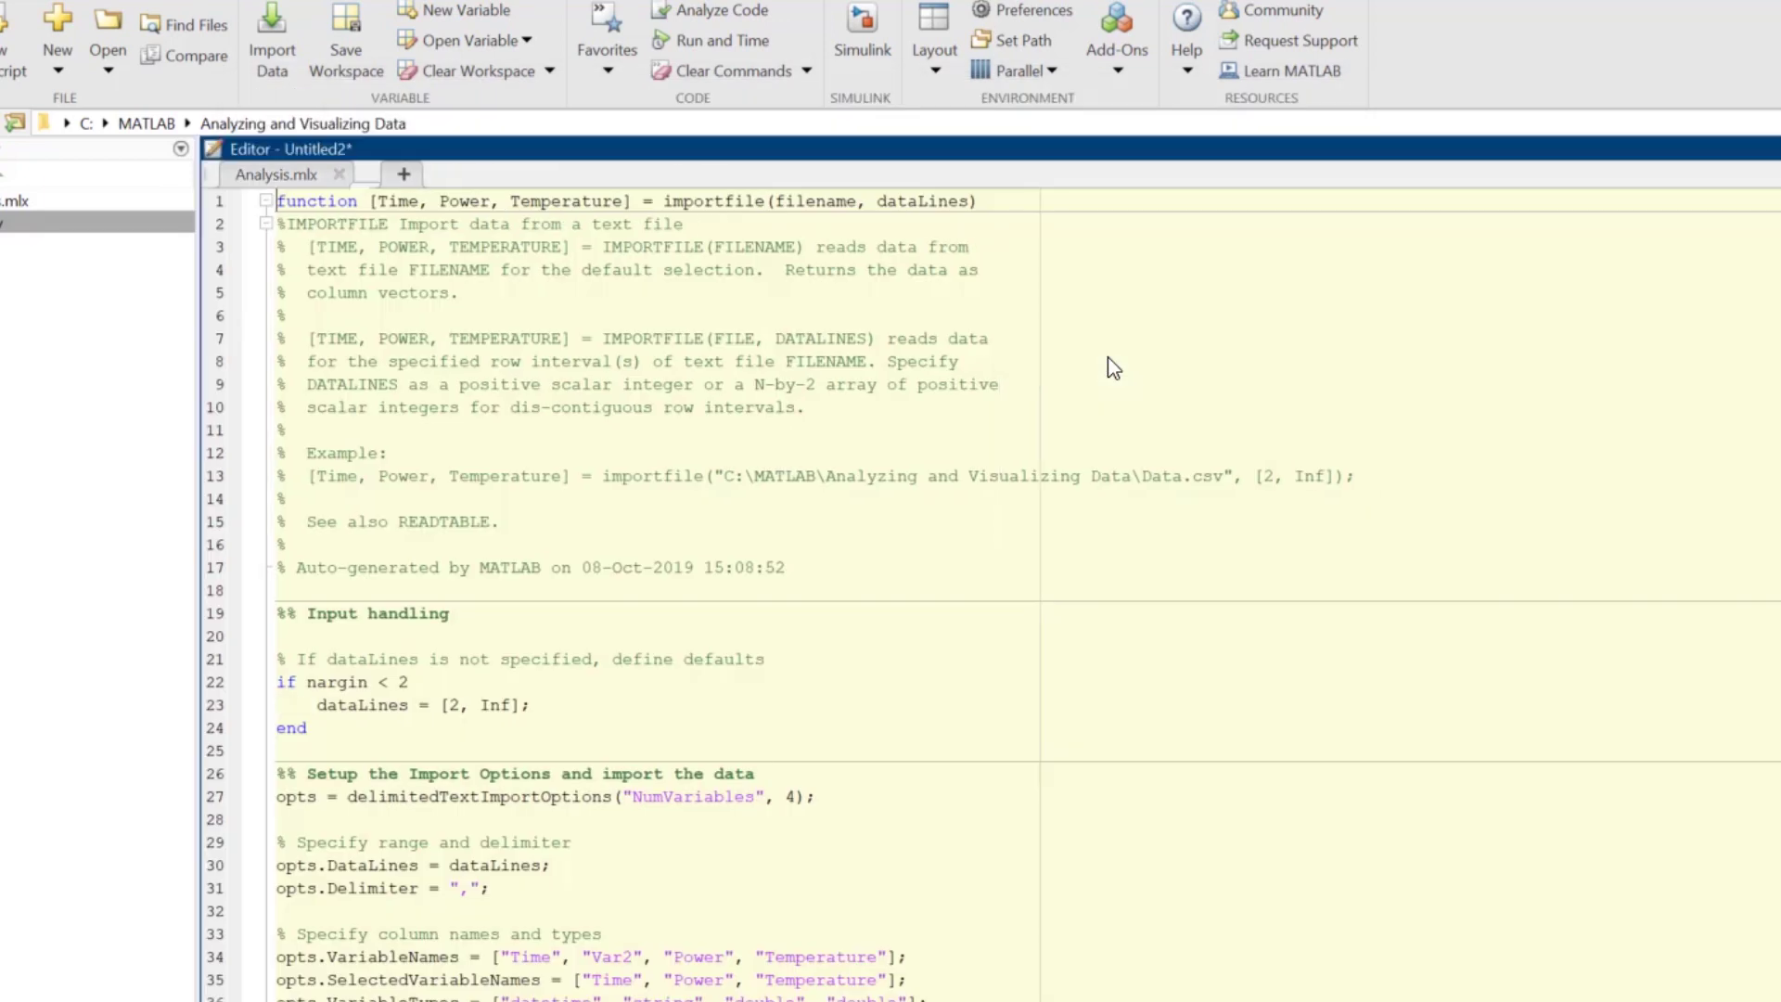
key("ctrl+s")
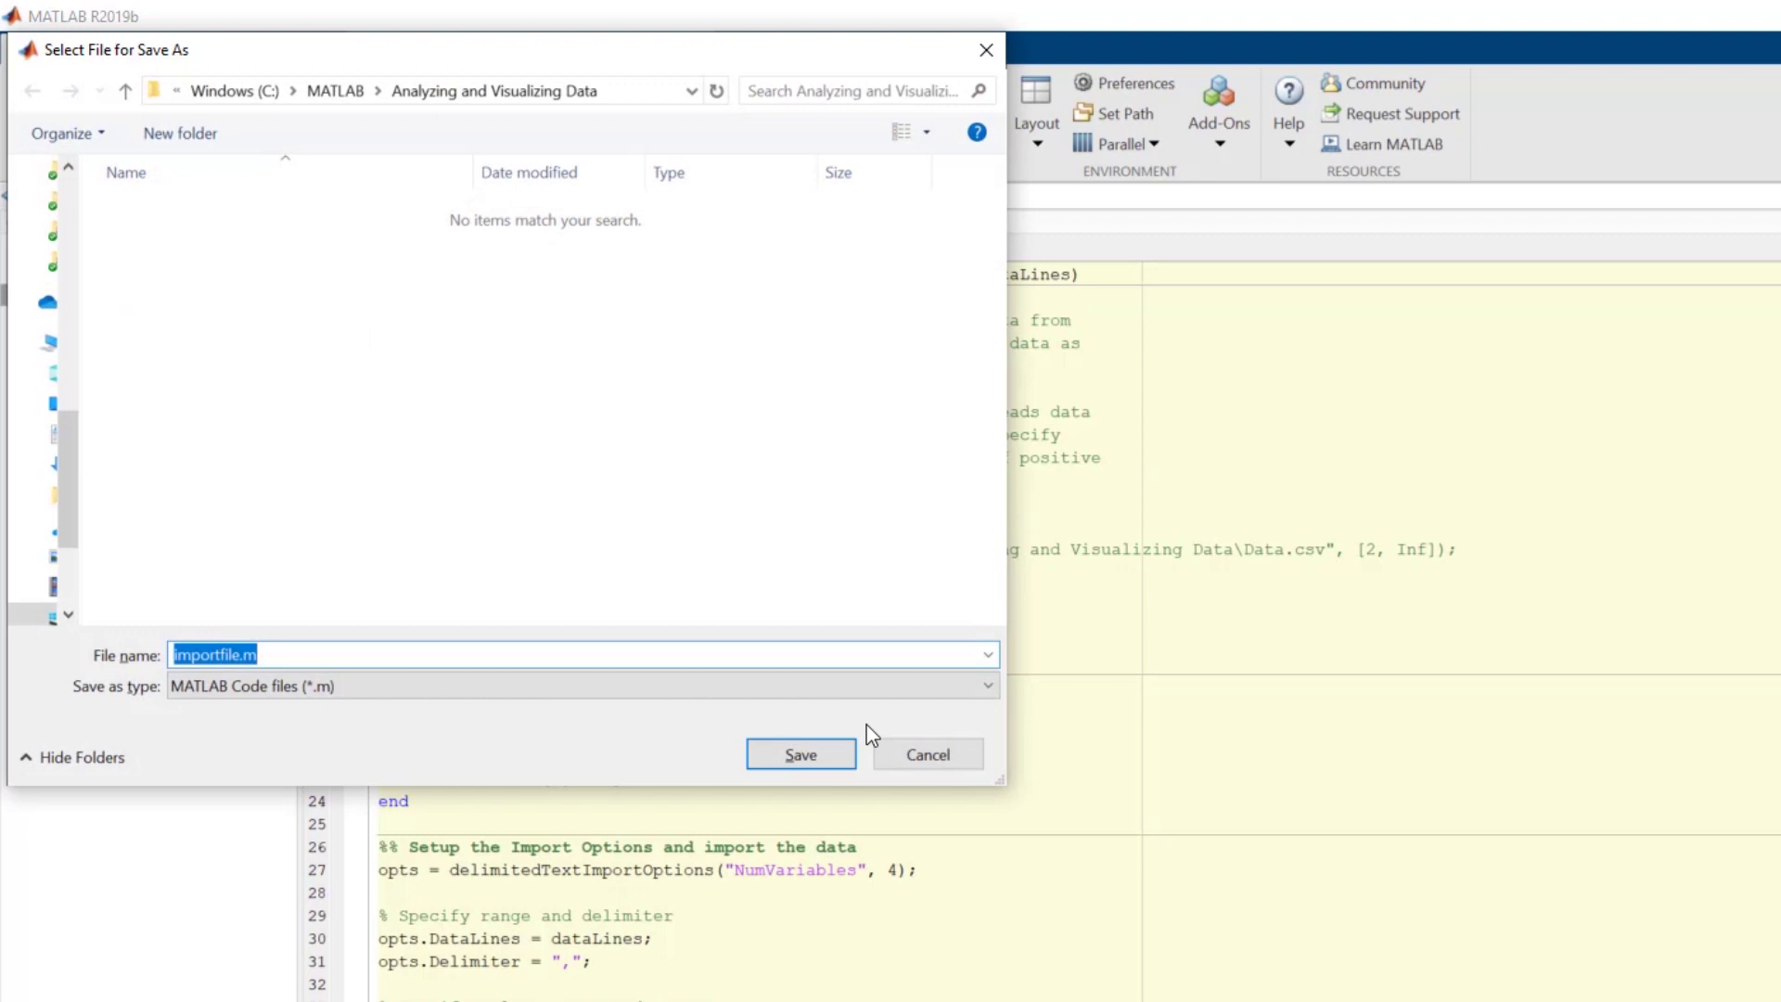
left_click(798, 754)
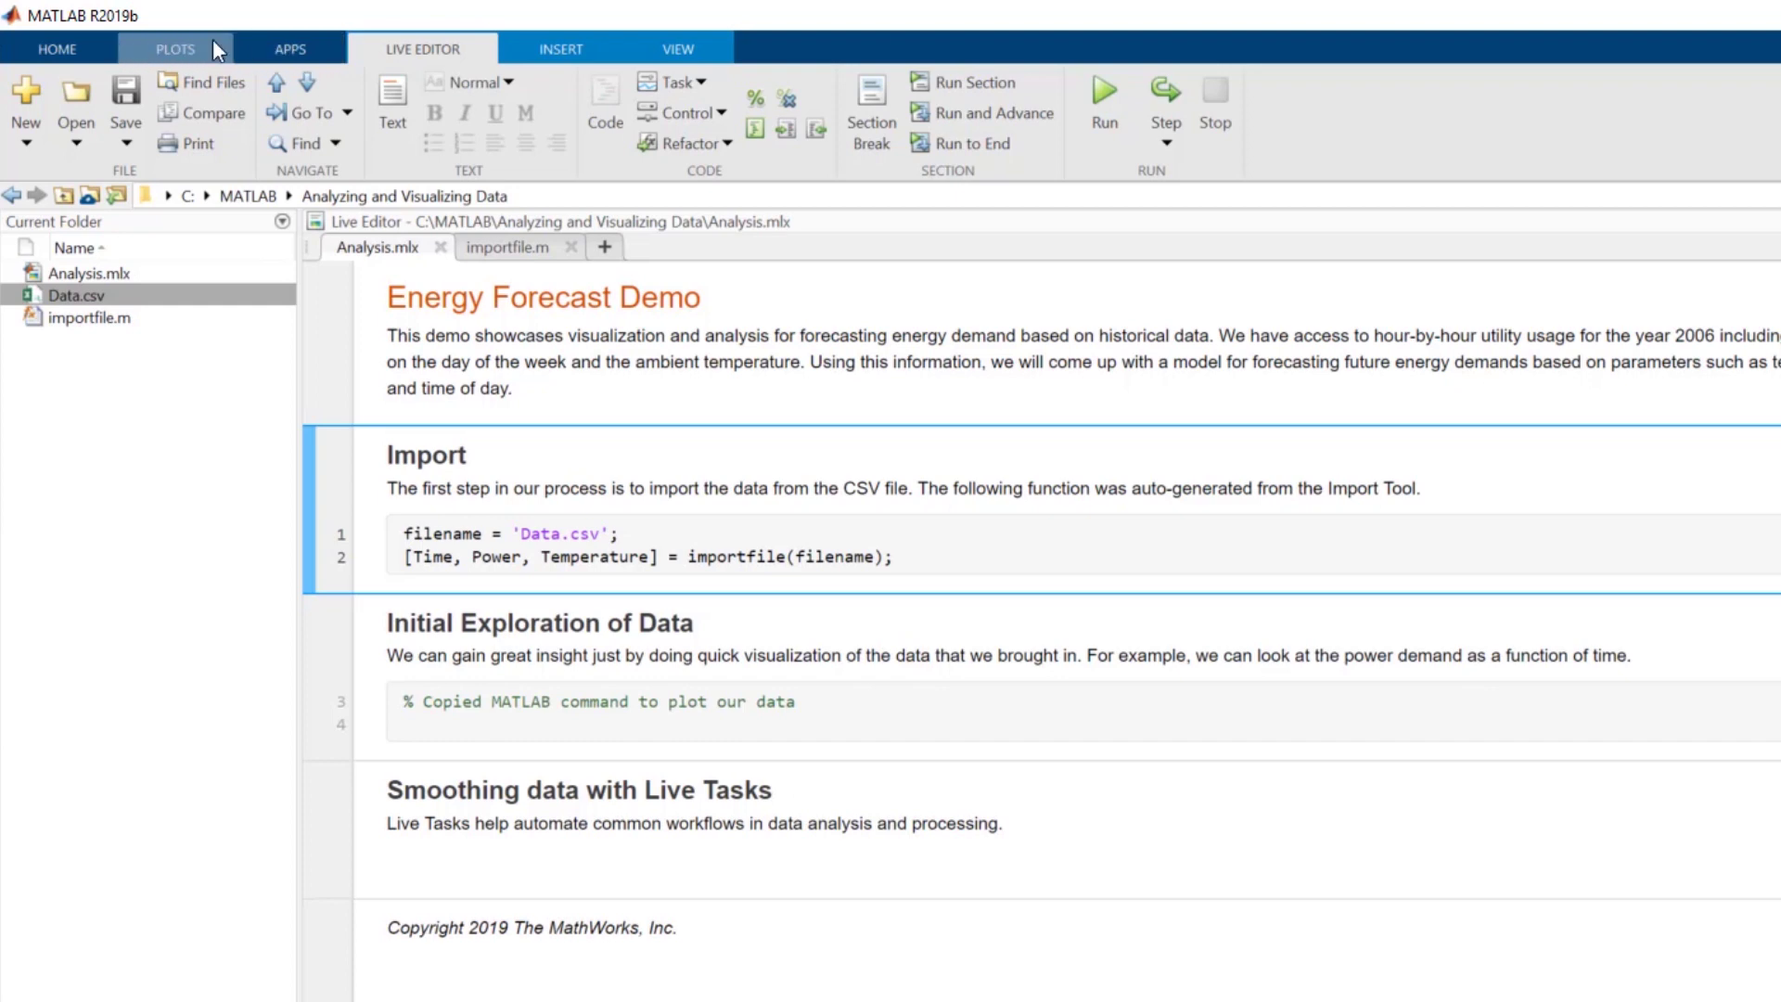
Step: Plot Power against Time, add the 2006 title and Power (MW) y-label, and update the code
left_click(214, 45)
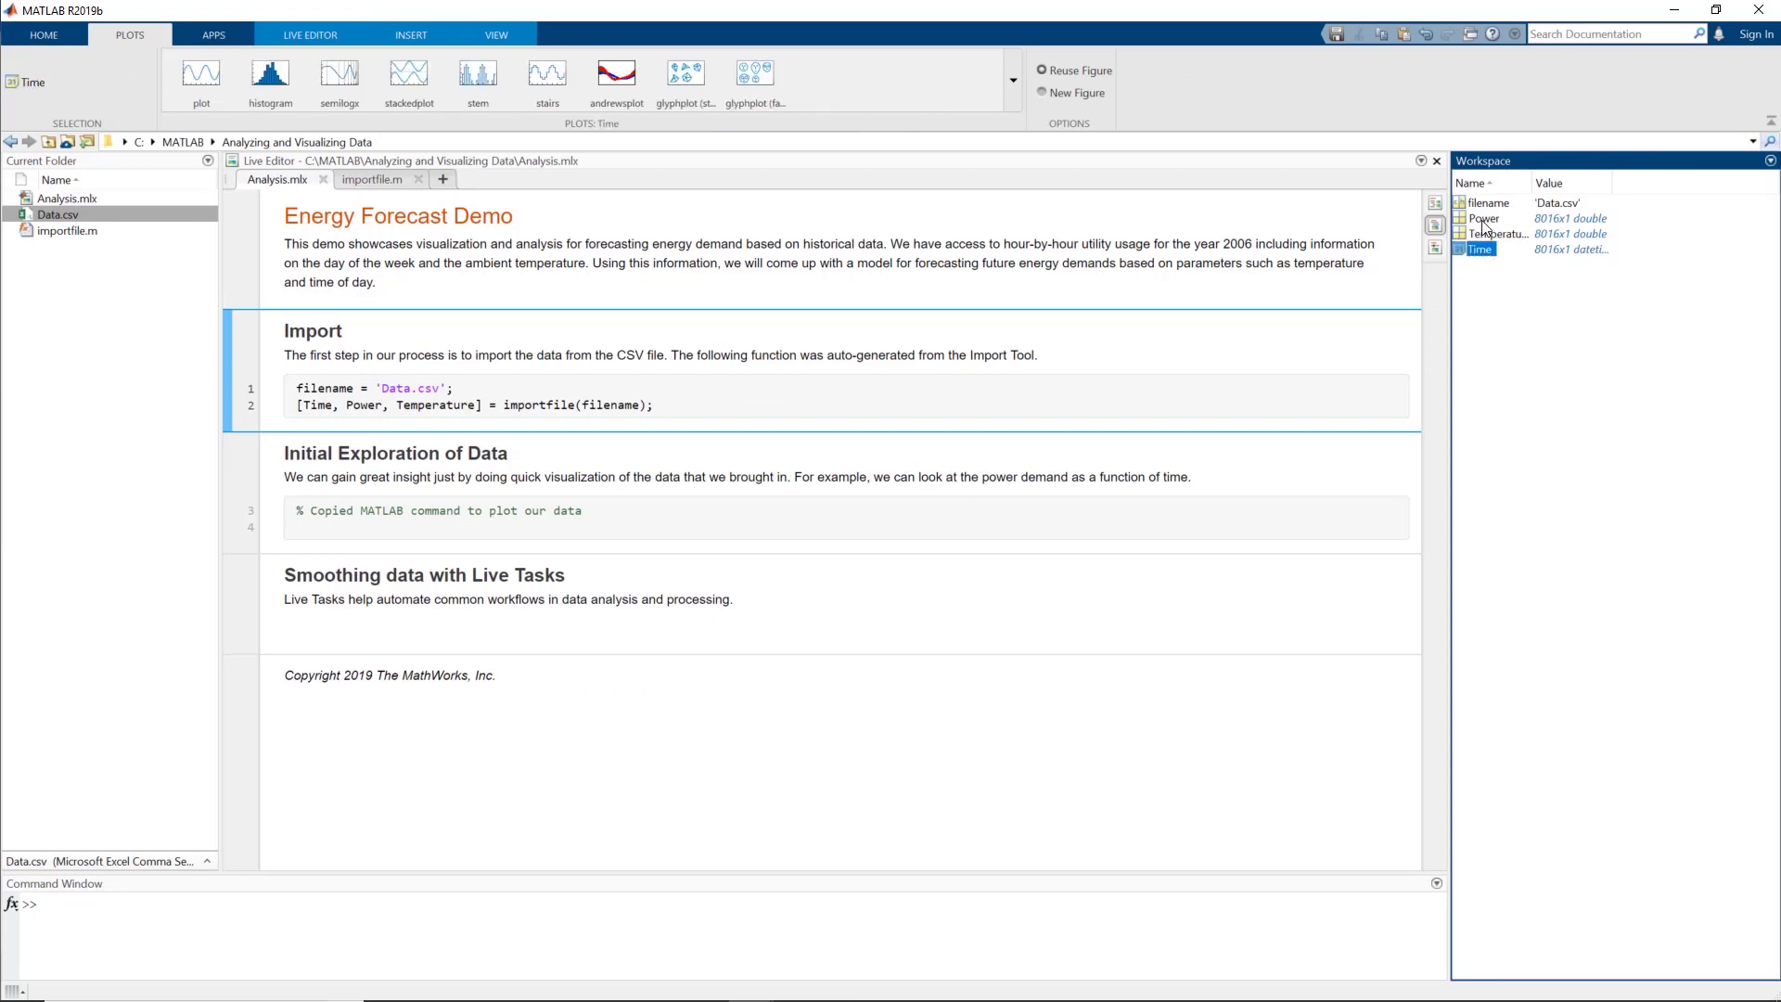
left_click(1483, 222, "ctrl")
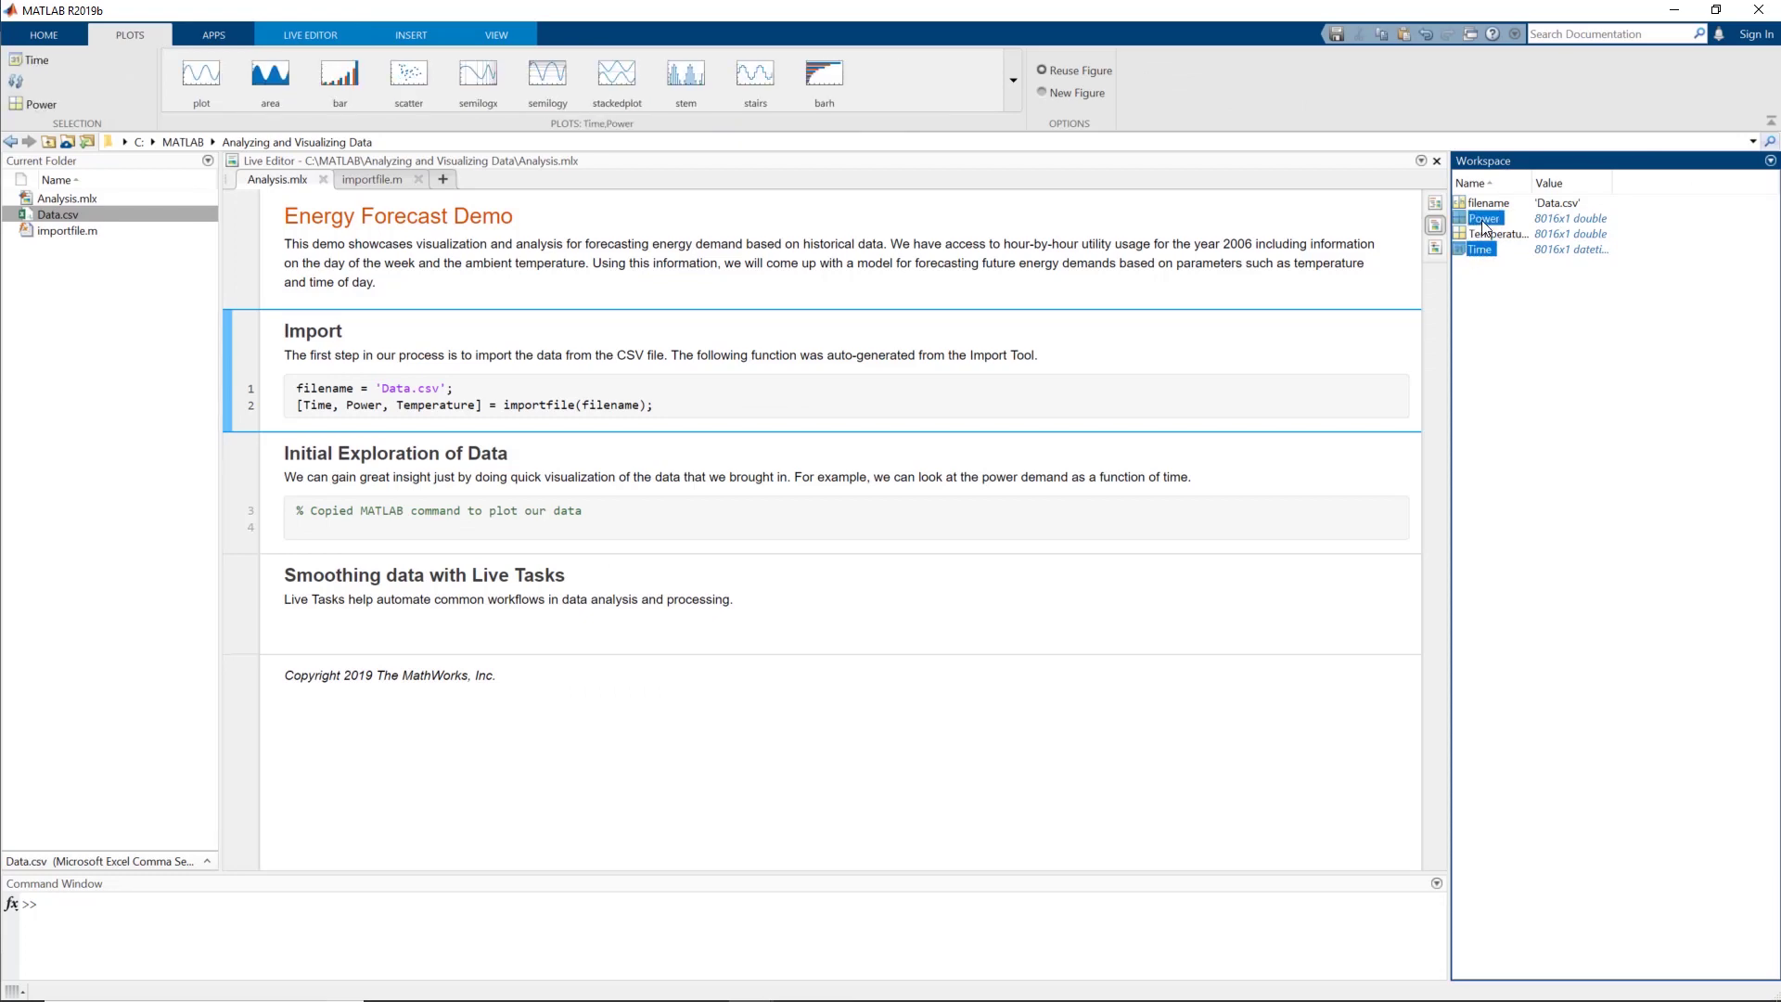
left_click(217, 95)
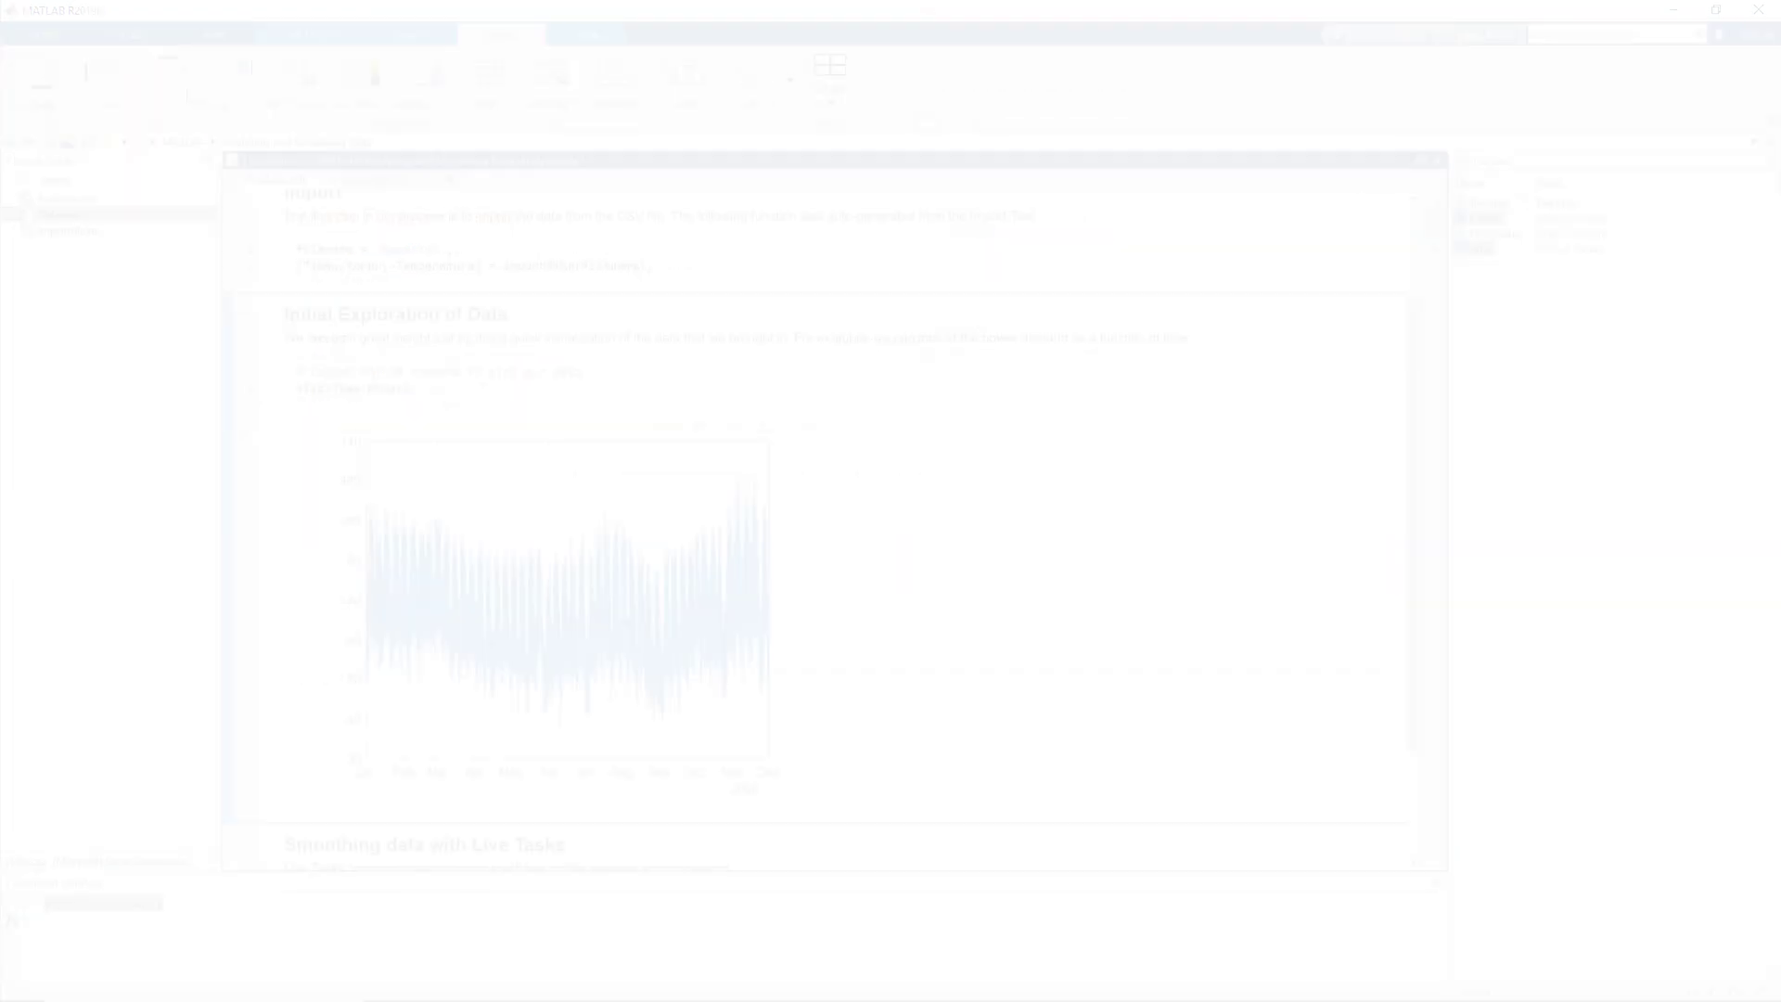
left_click(171, 83)
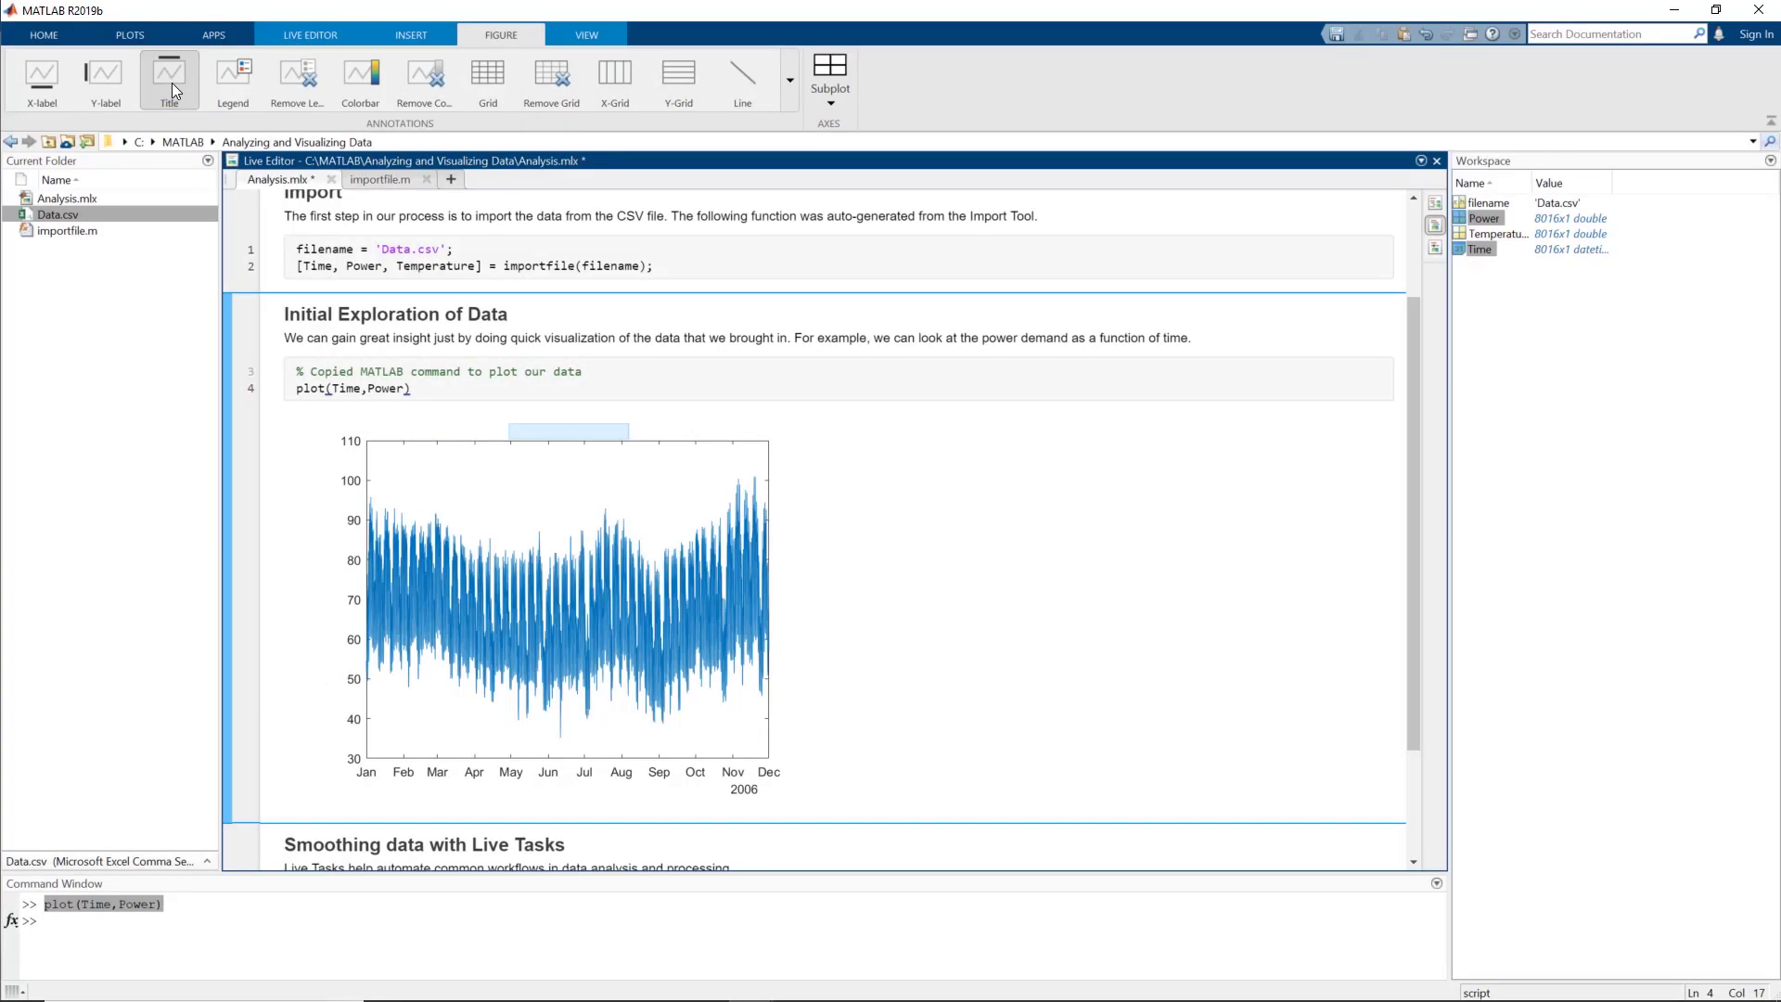
left_click(110, 80)
type("Power (MW)")
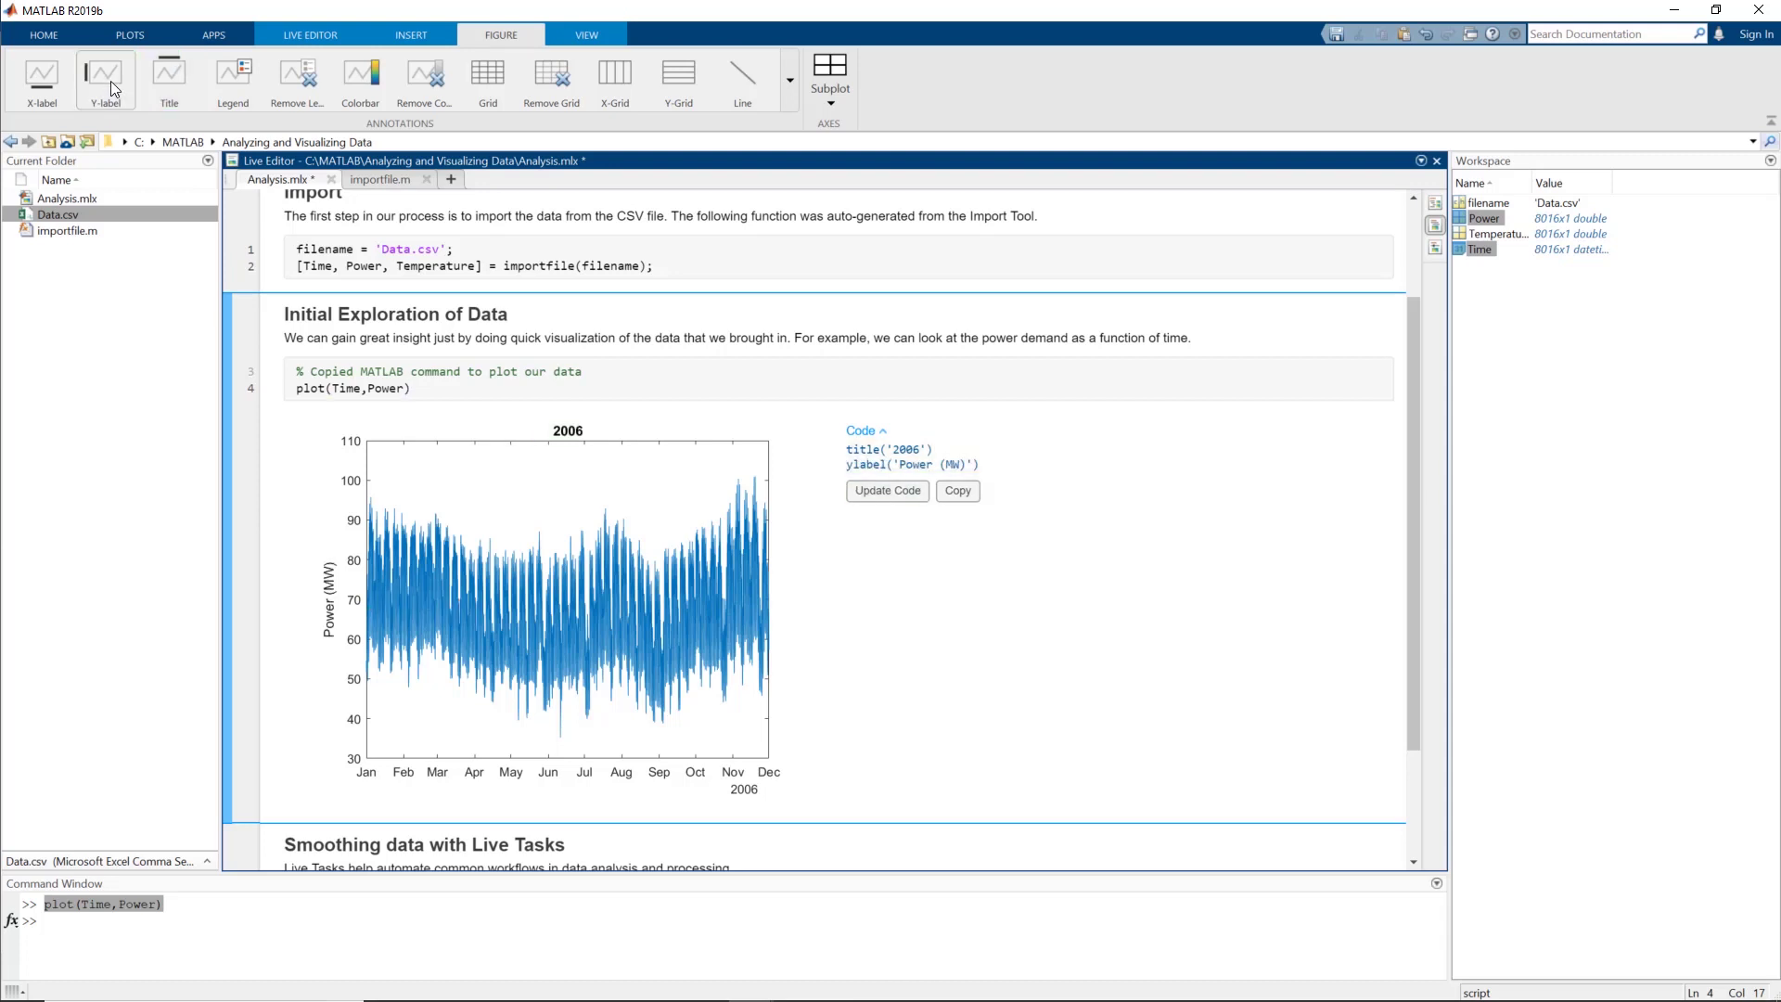
left_click(867, 495)
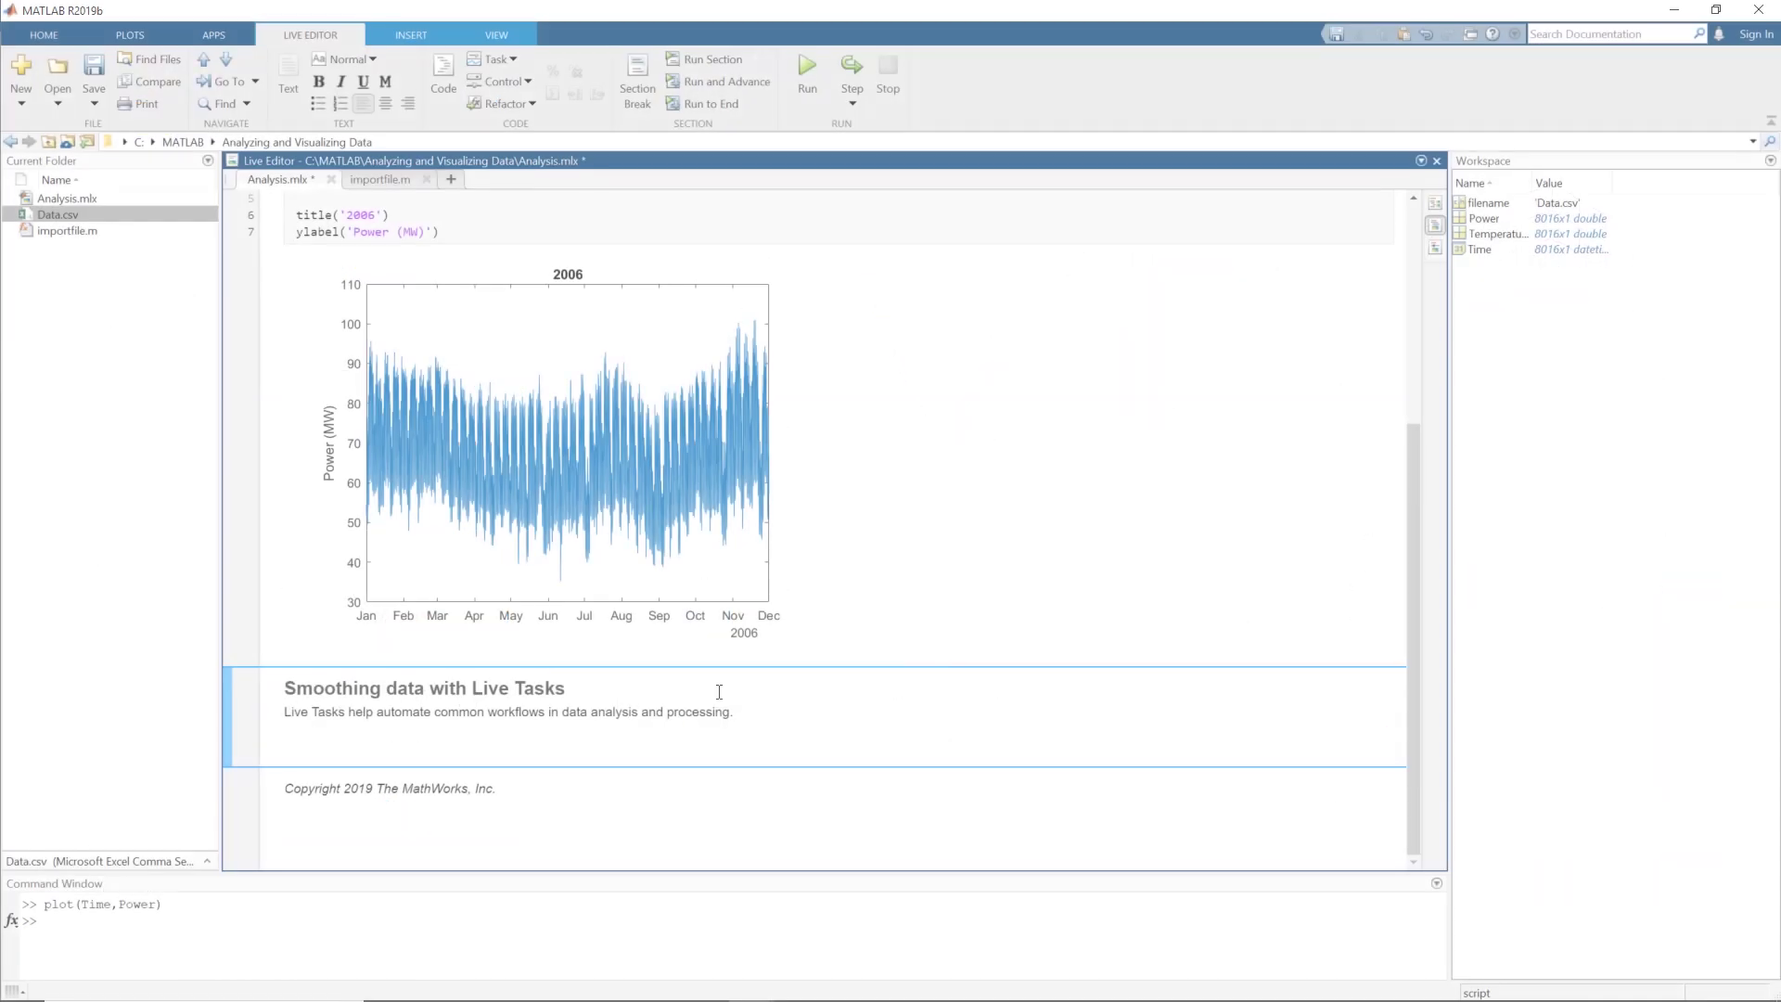
Step: Insert a Smooth Data task with Power as the input data
left_click(497, 59)
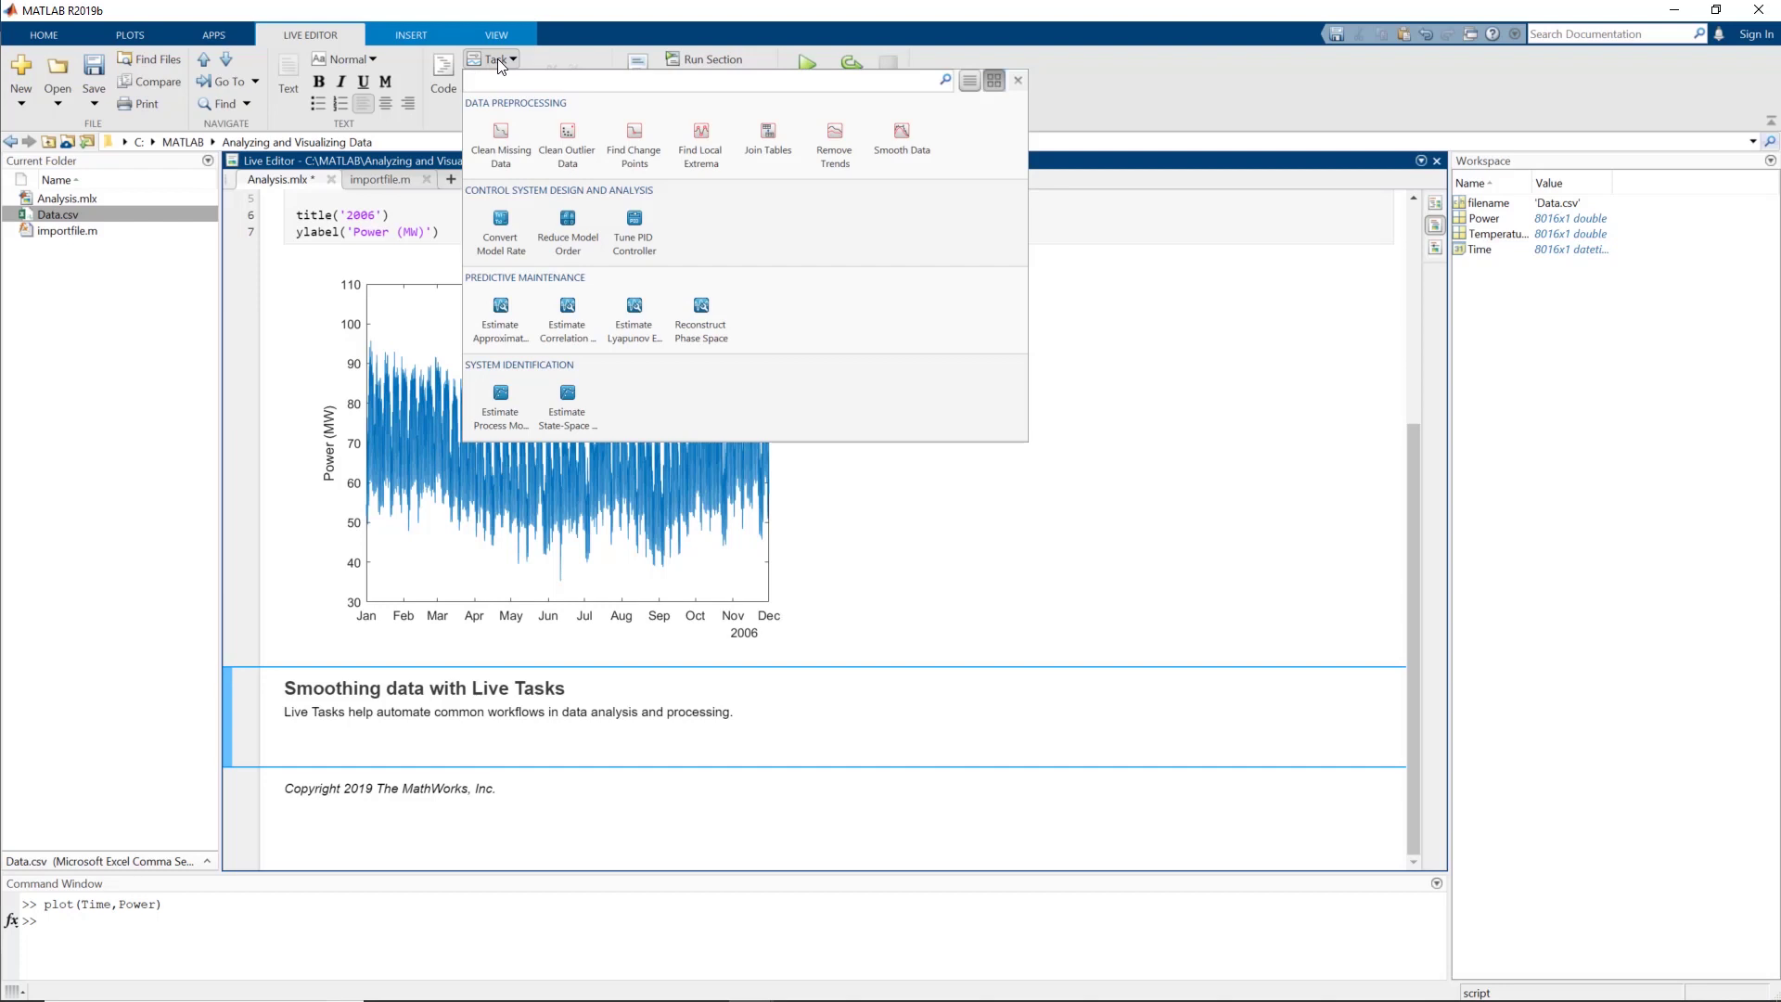
left_click(906, 150)
left_click(438, 557)
left_click(419, 598)
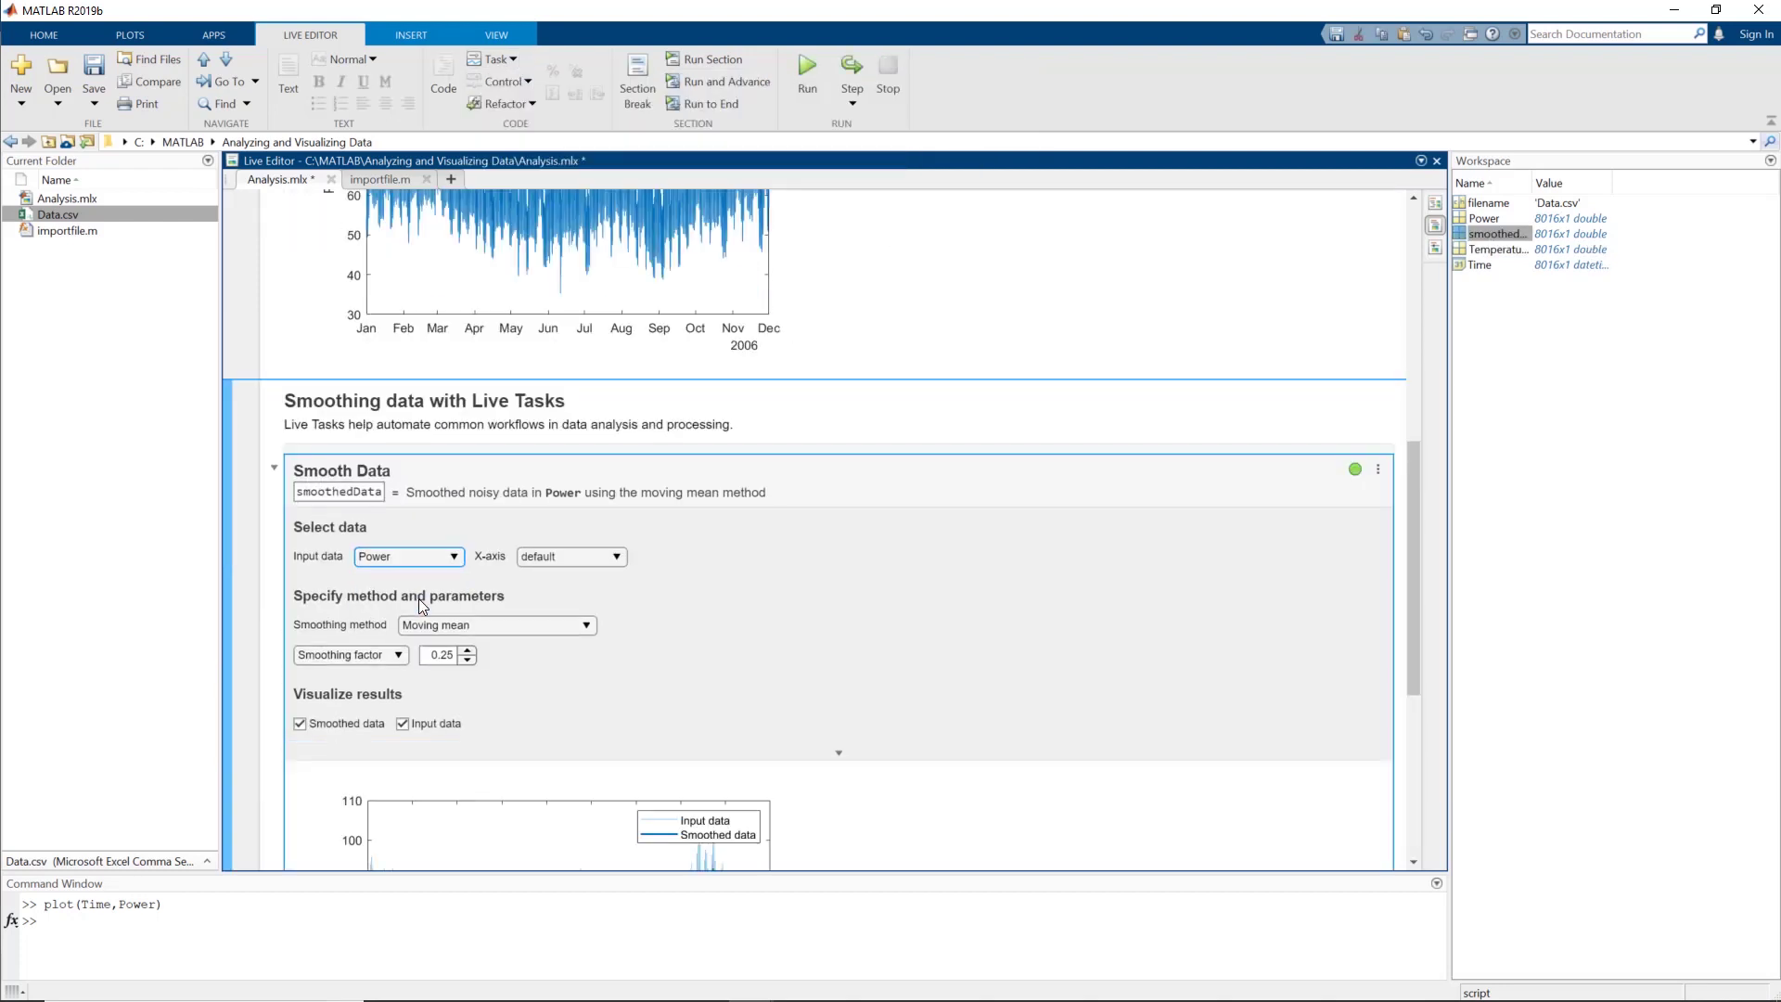
Step: Set the smoothing method to moving median with a 0.9 smoothing factor
scroll(418, 598, "down", 3)
left_click(501, 349)
left_click(491, 389)
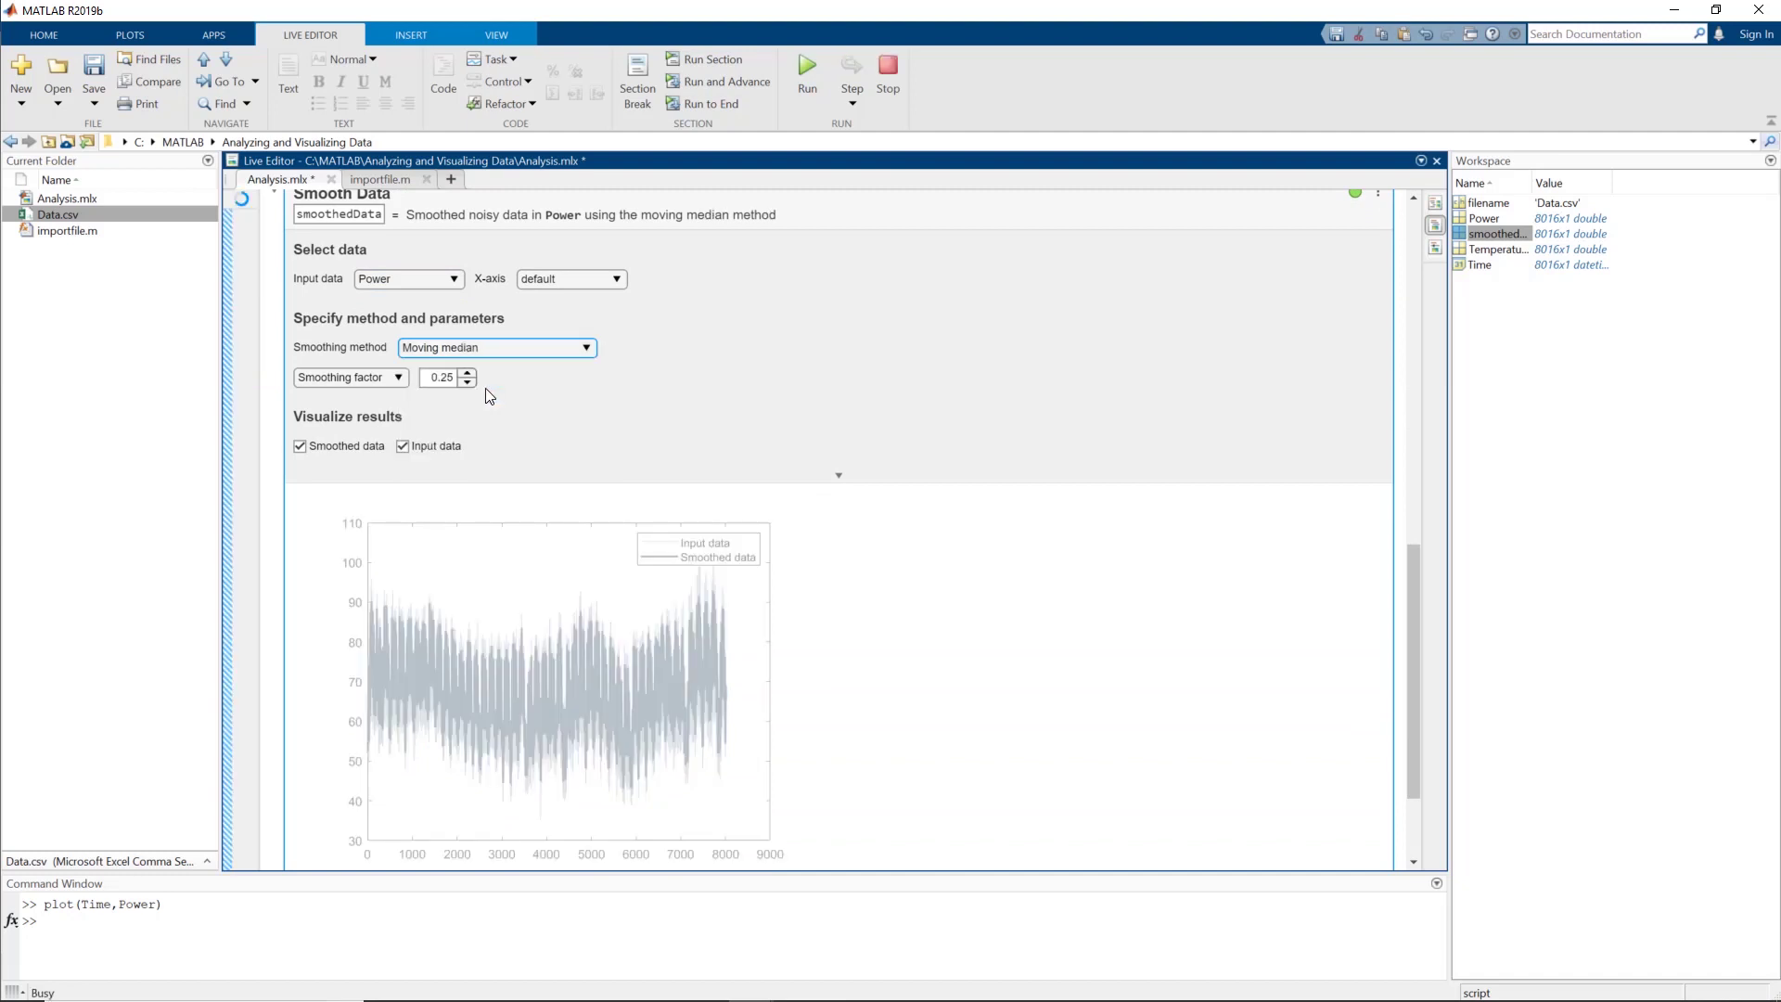
double_click(442, 377)
type("0.9")
key("Return")
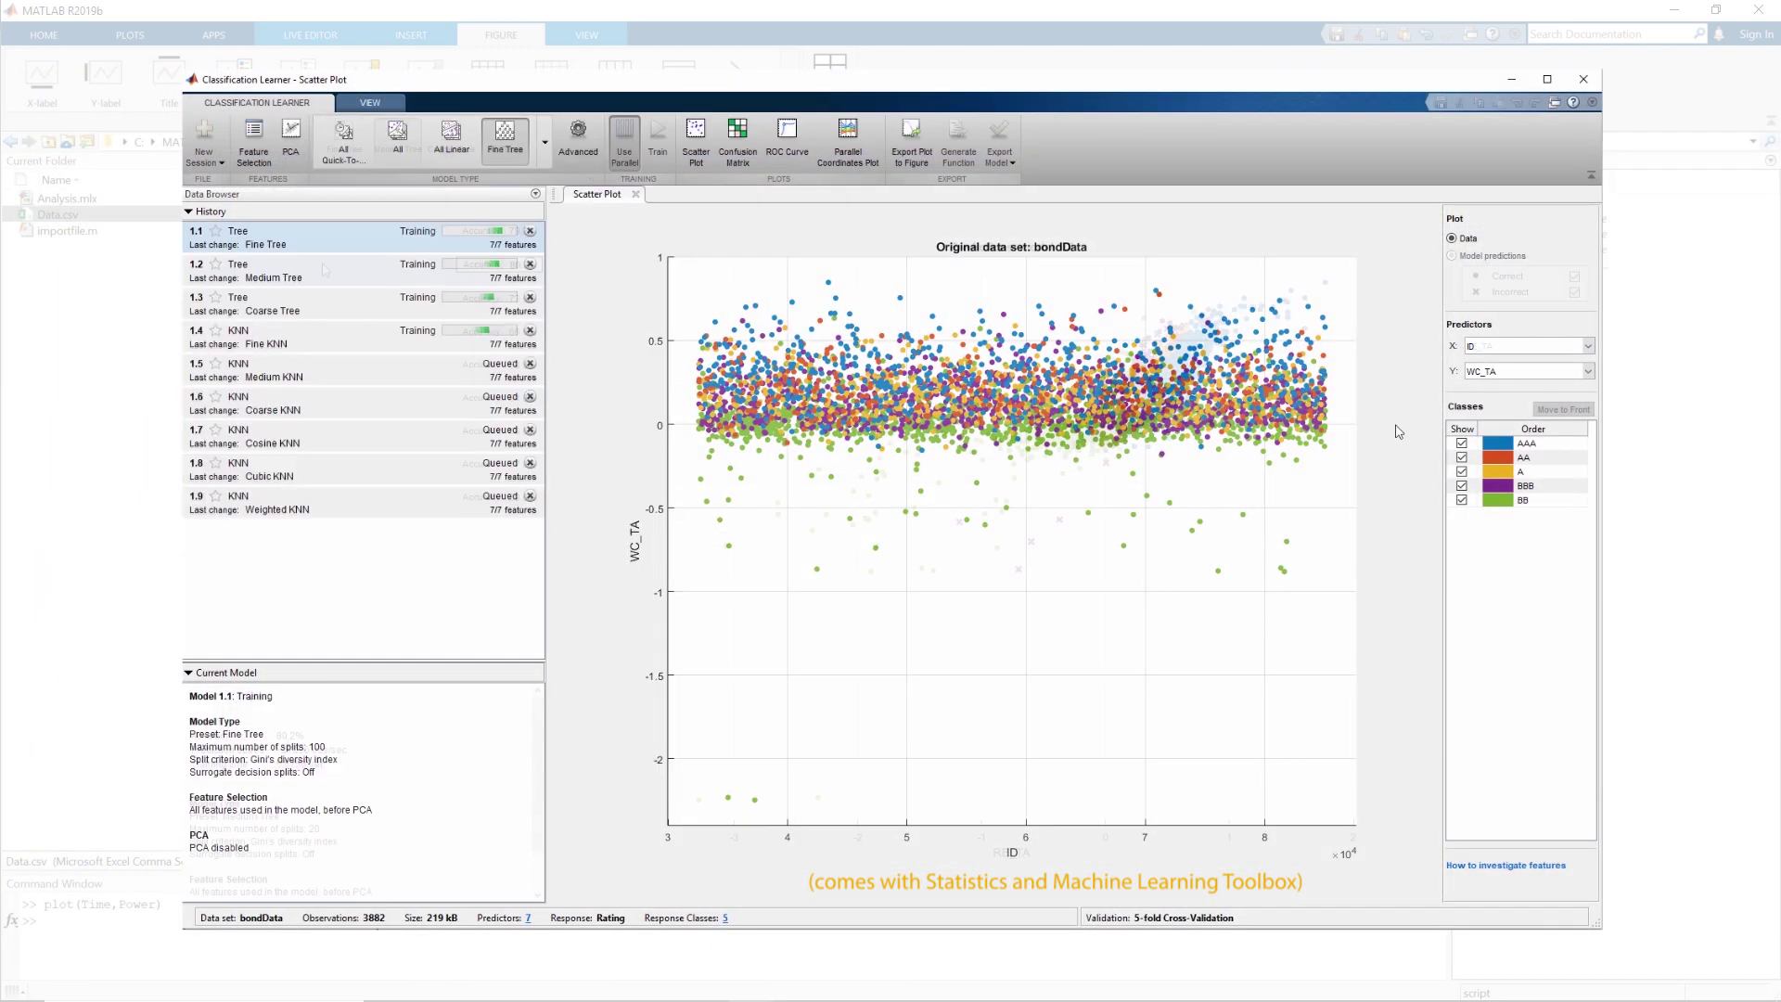
Step: Display Model 1.2's confusion matrix and bring up the Export Model options
left_click(734, 156)
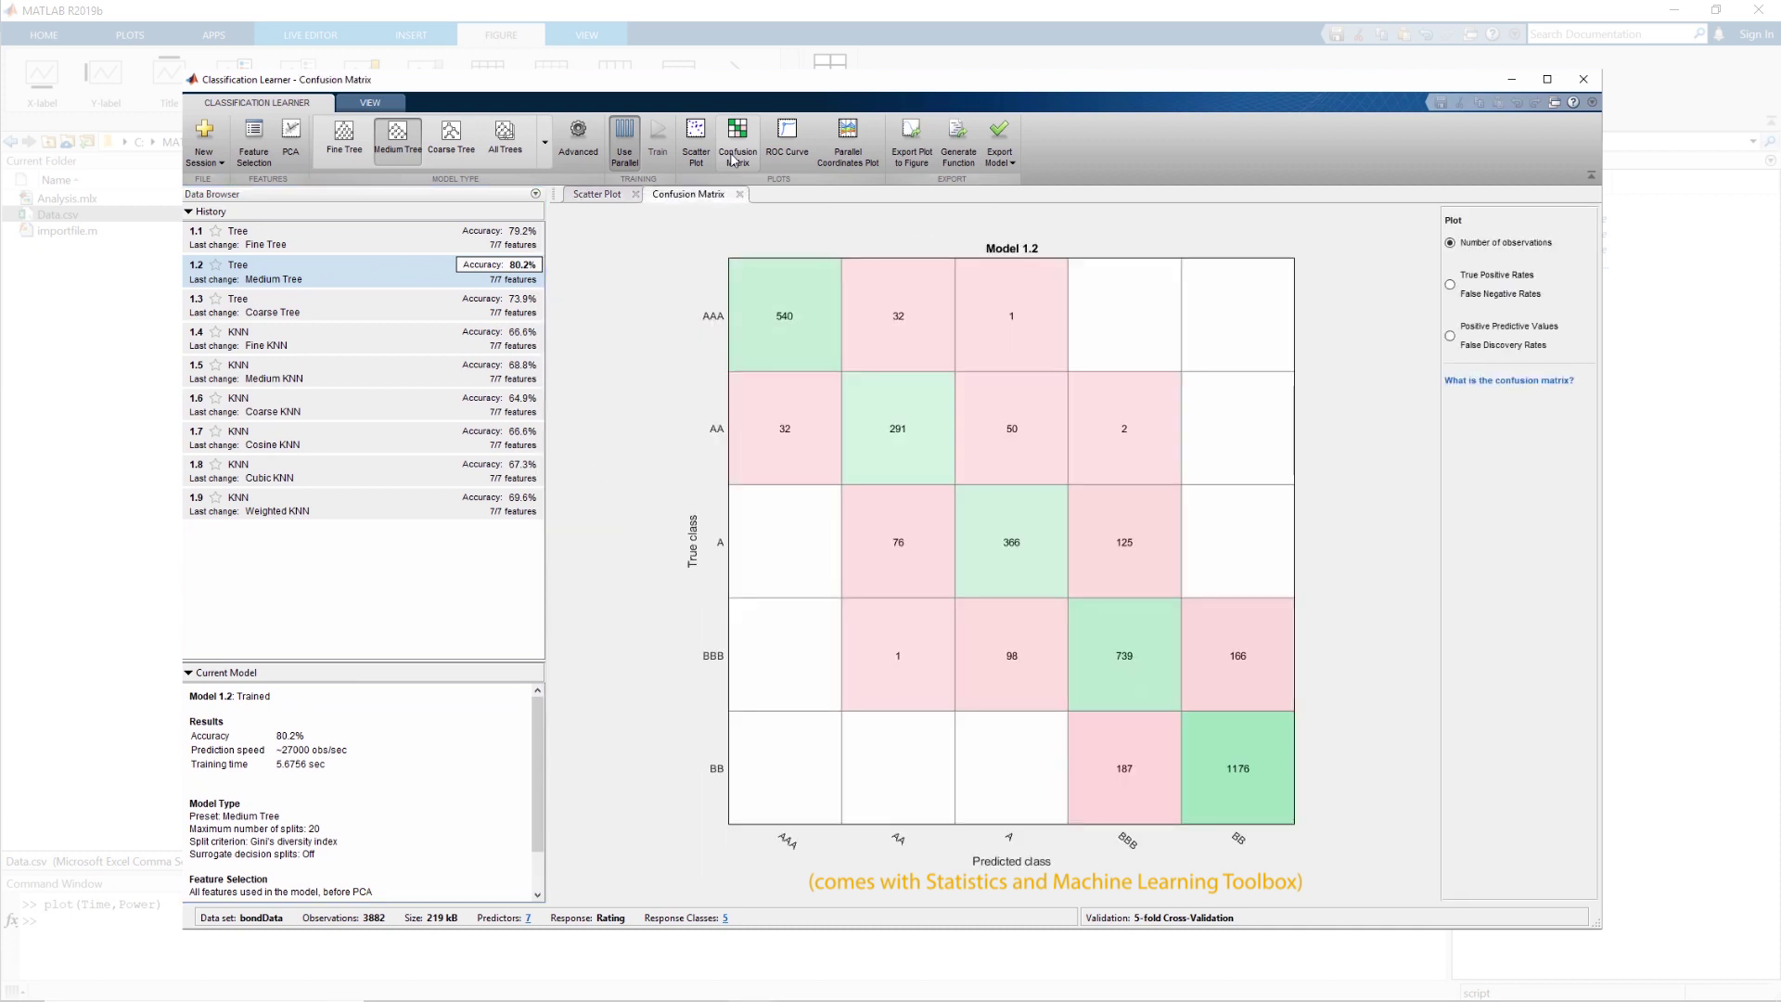
left_click(999, 160)
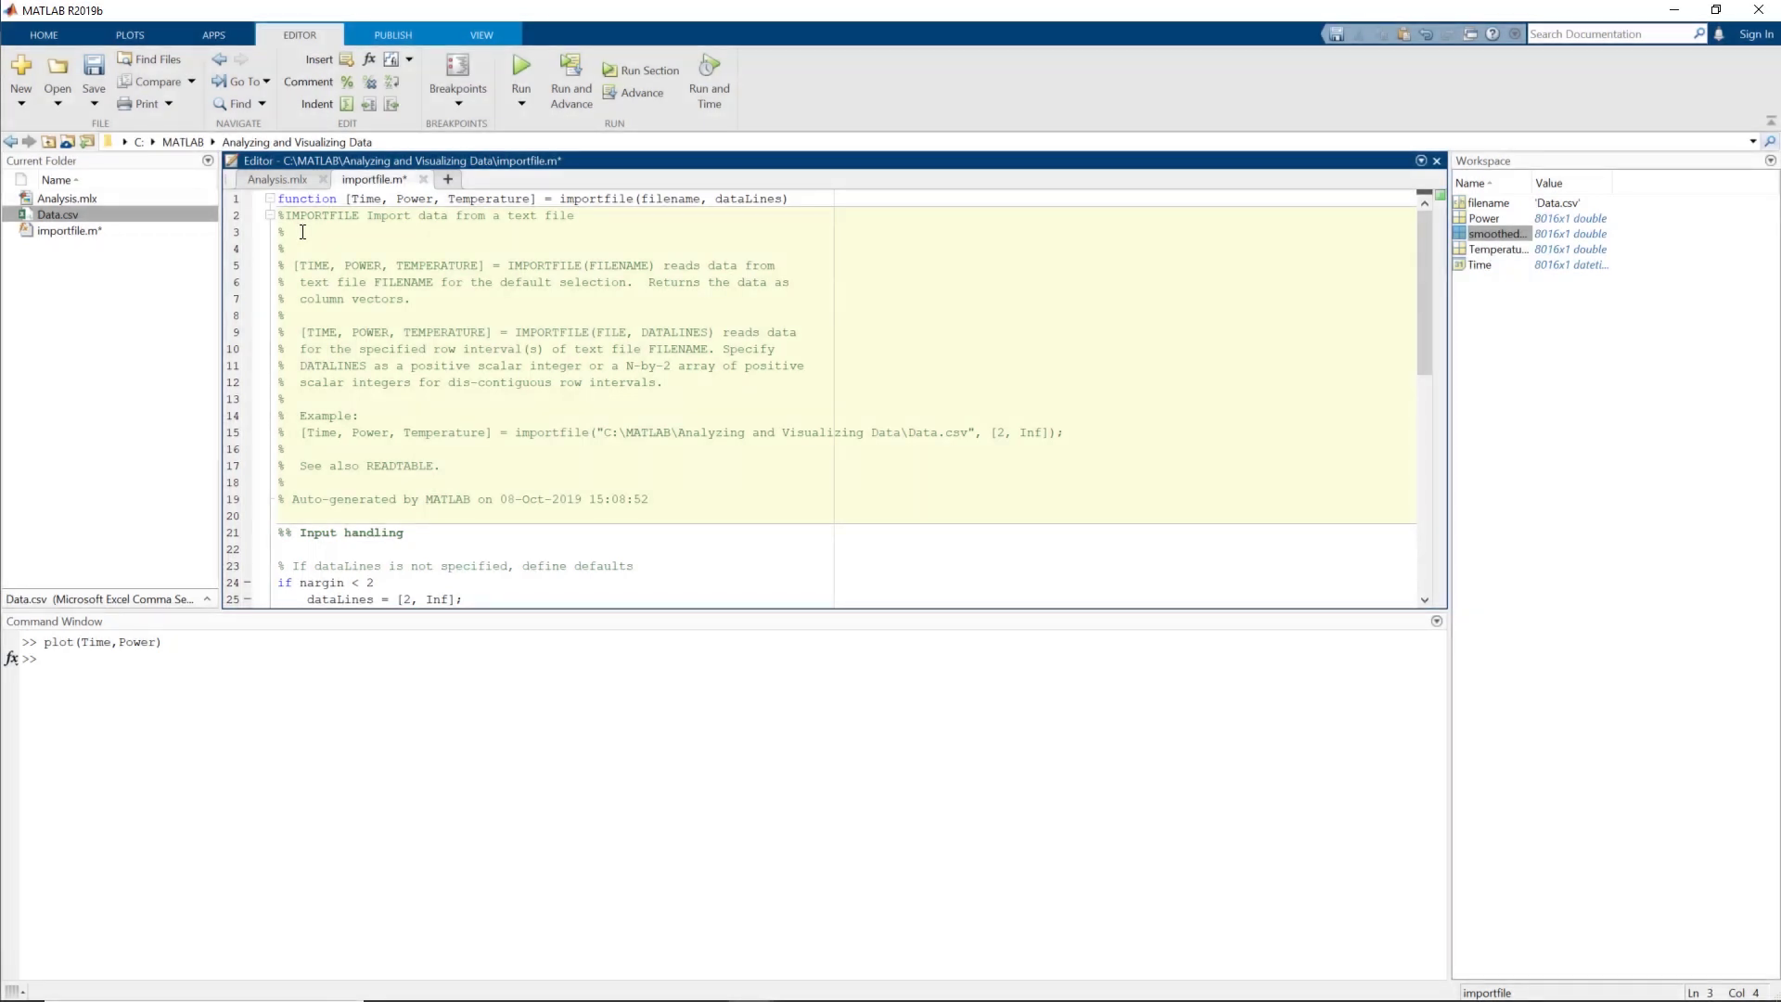
Step: Add 'My custom help file.' to importfile's help, save it, and run help importfile
type("My custom help file.")
key("ctrl+s")
left_click(161, 663)
type("help import")
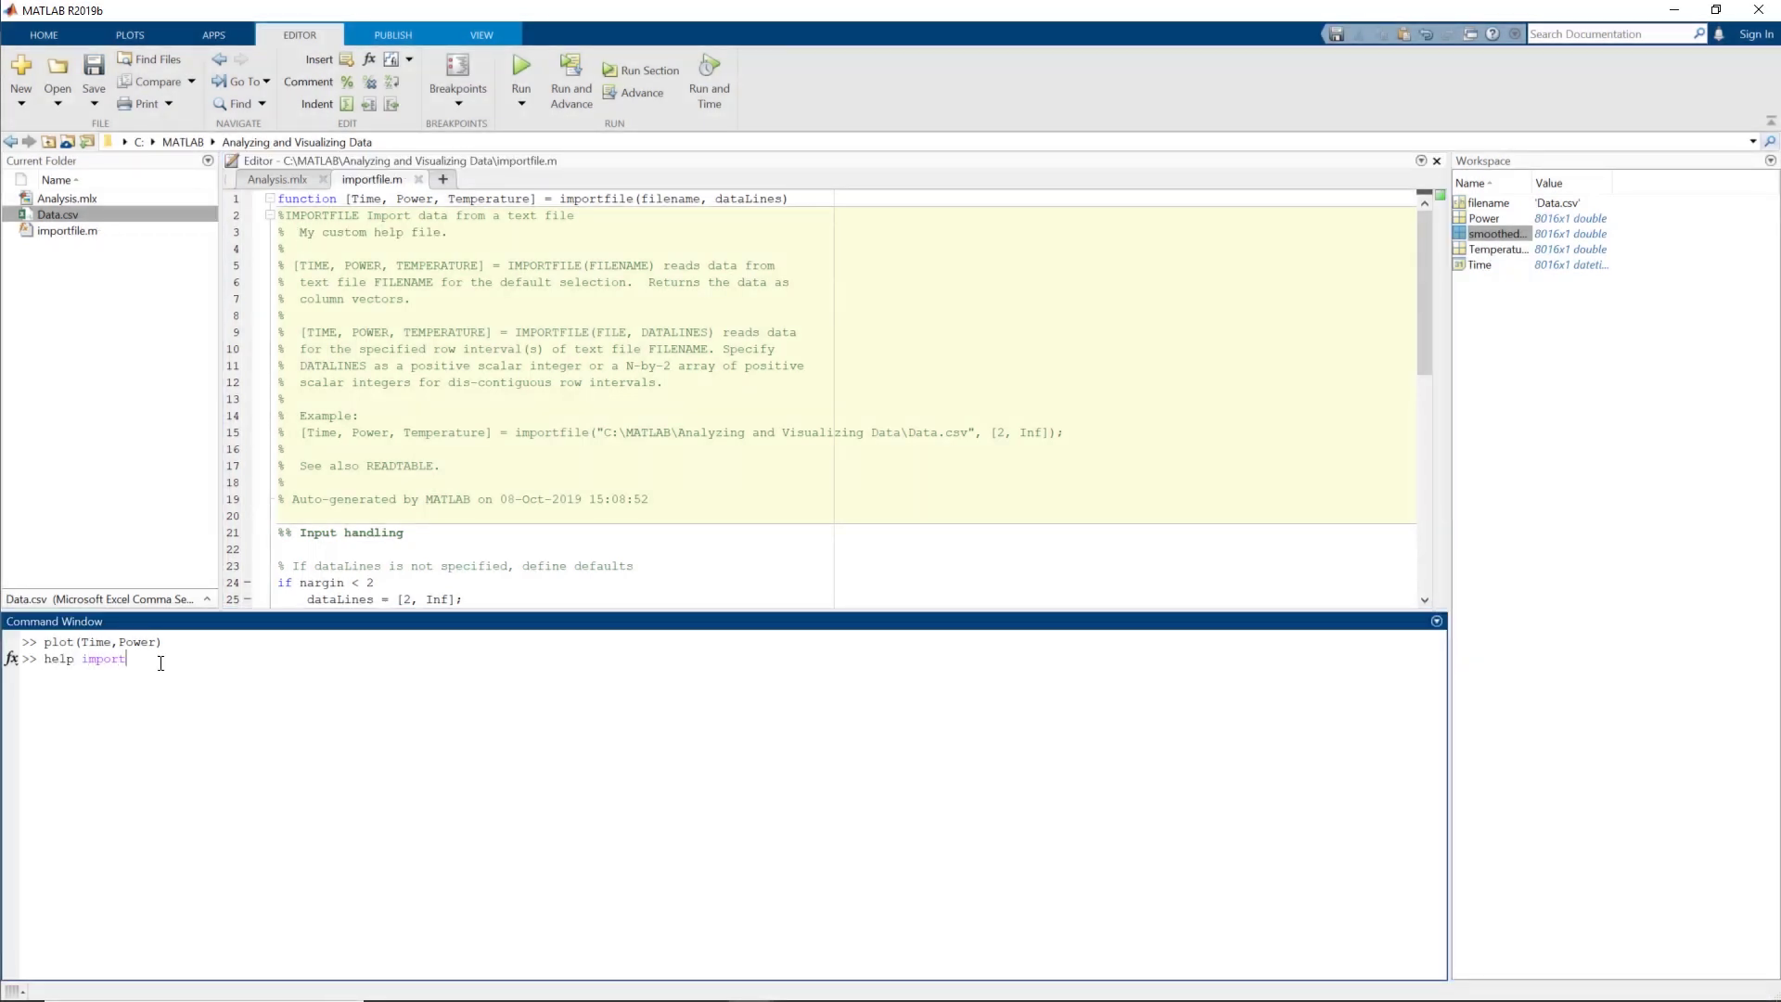
type("file")
key("Return")
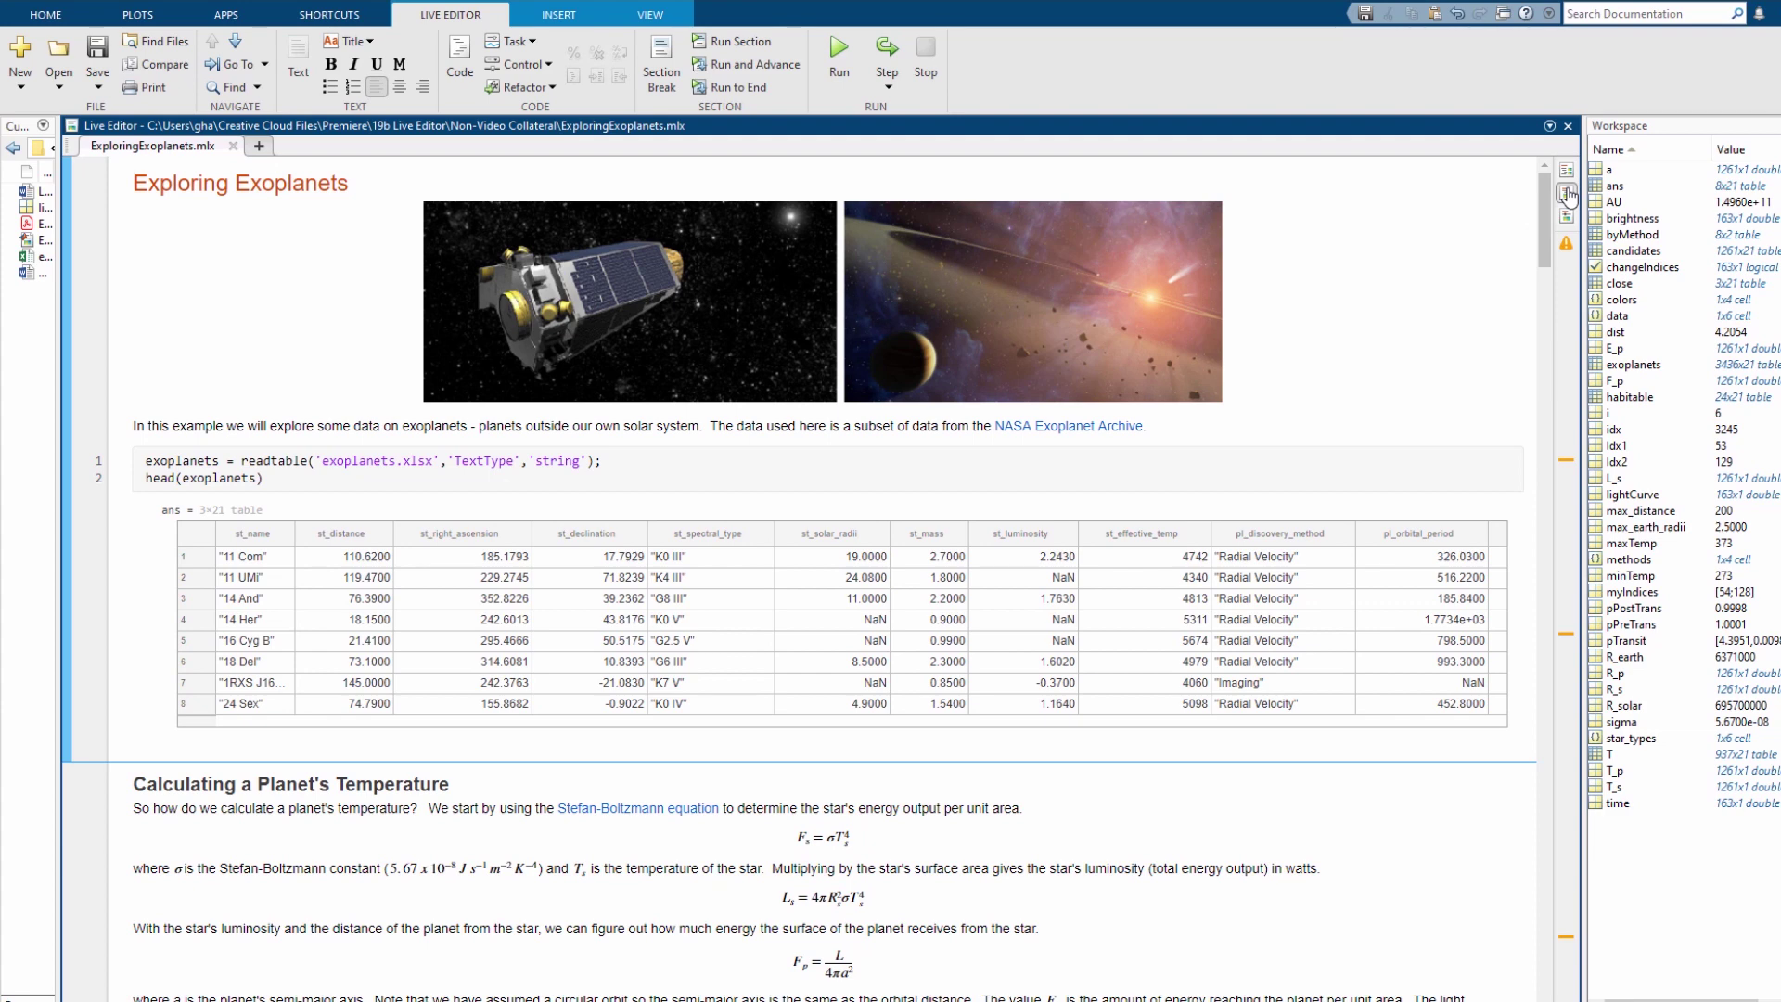
Step: Run the What Types of Stars section to draw its scatter plot, then show the Save options
key("ctrl+Down")
key("ctrl+Down")
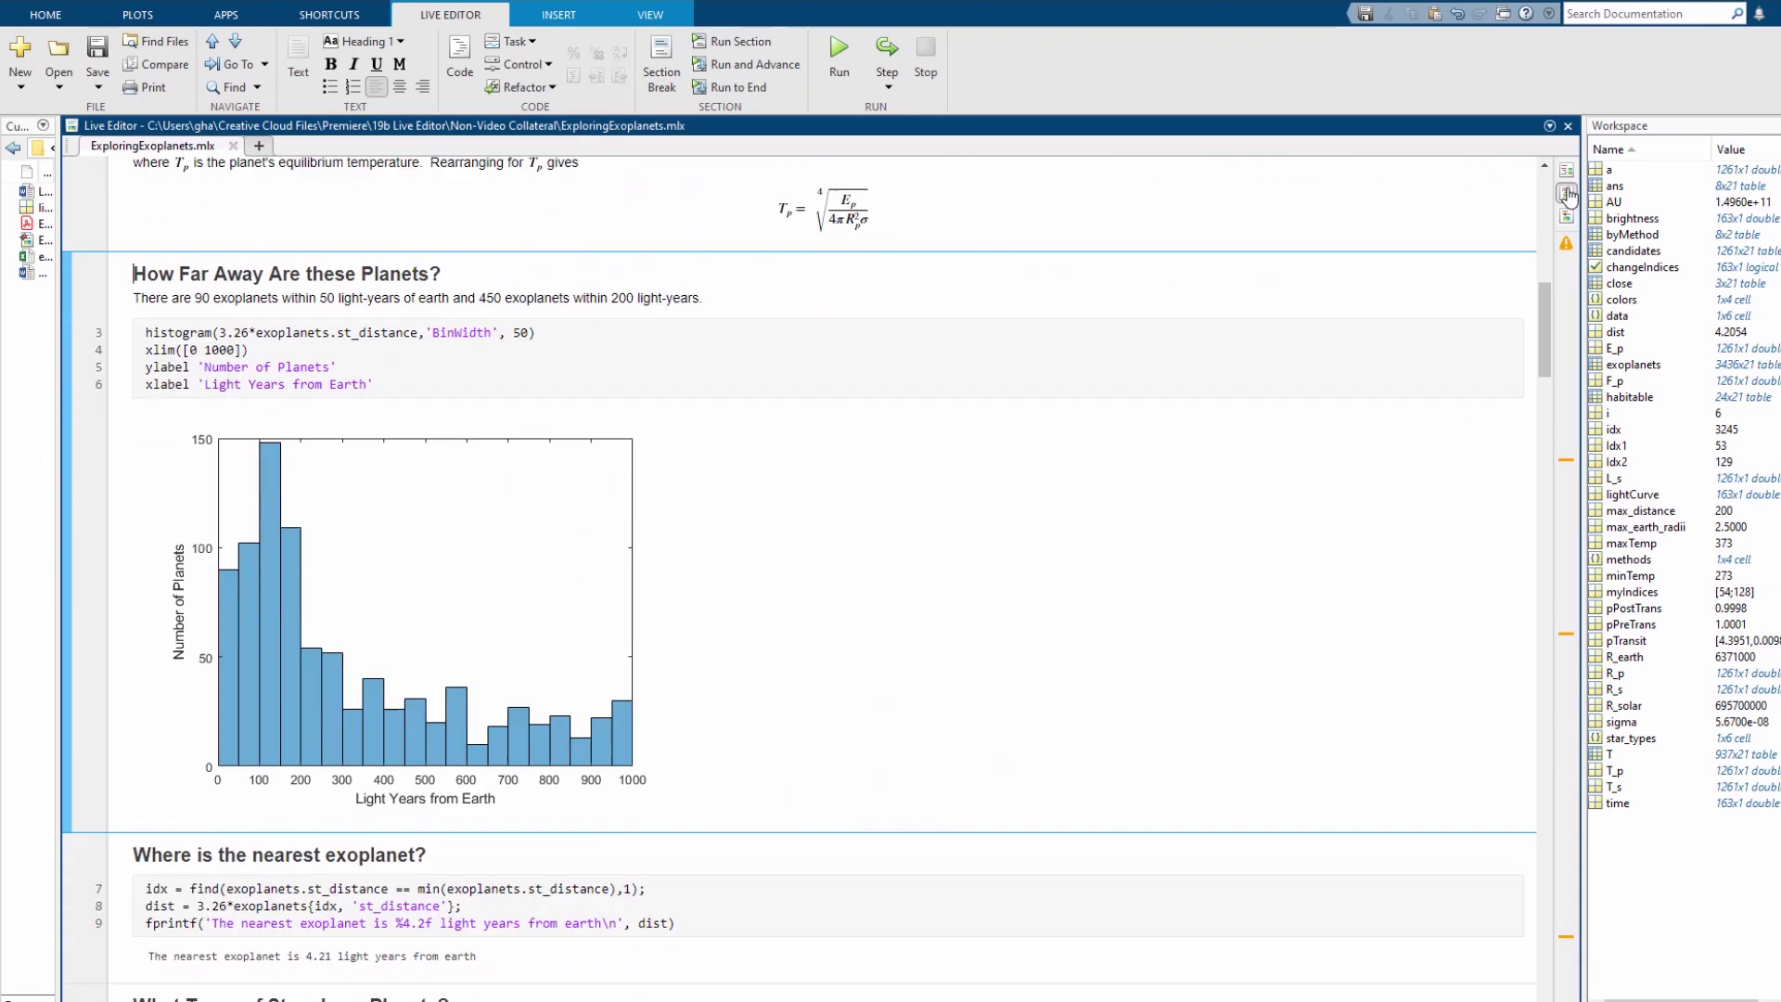
key("ctrl+Down")
key("ctrl+Down")
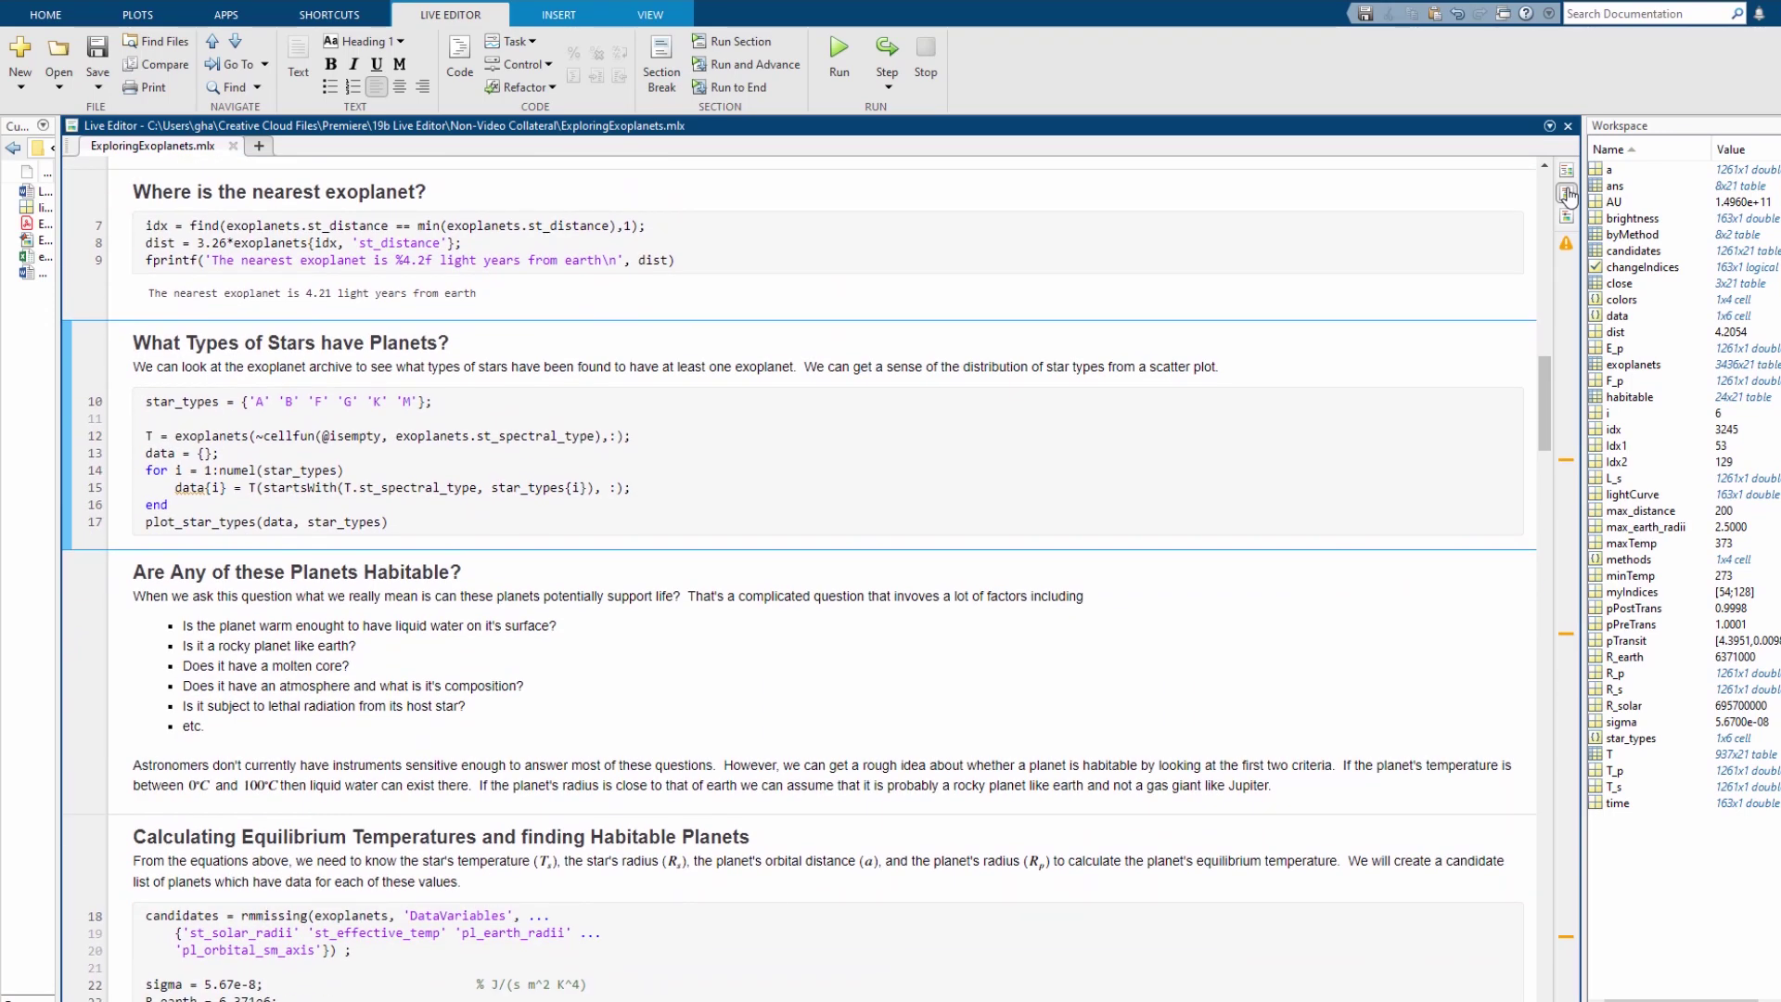
key("ctrl+Return")
left_click(98, 88)
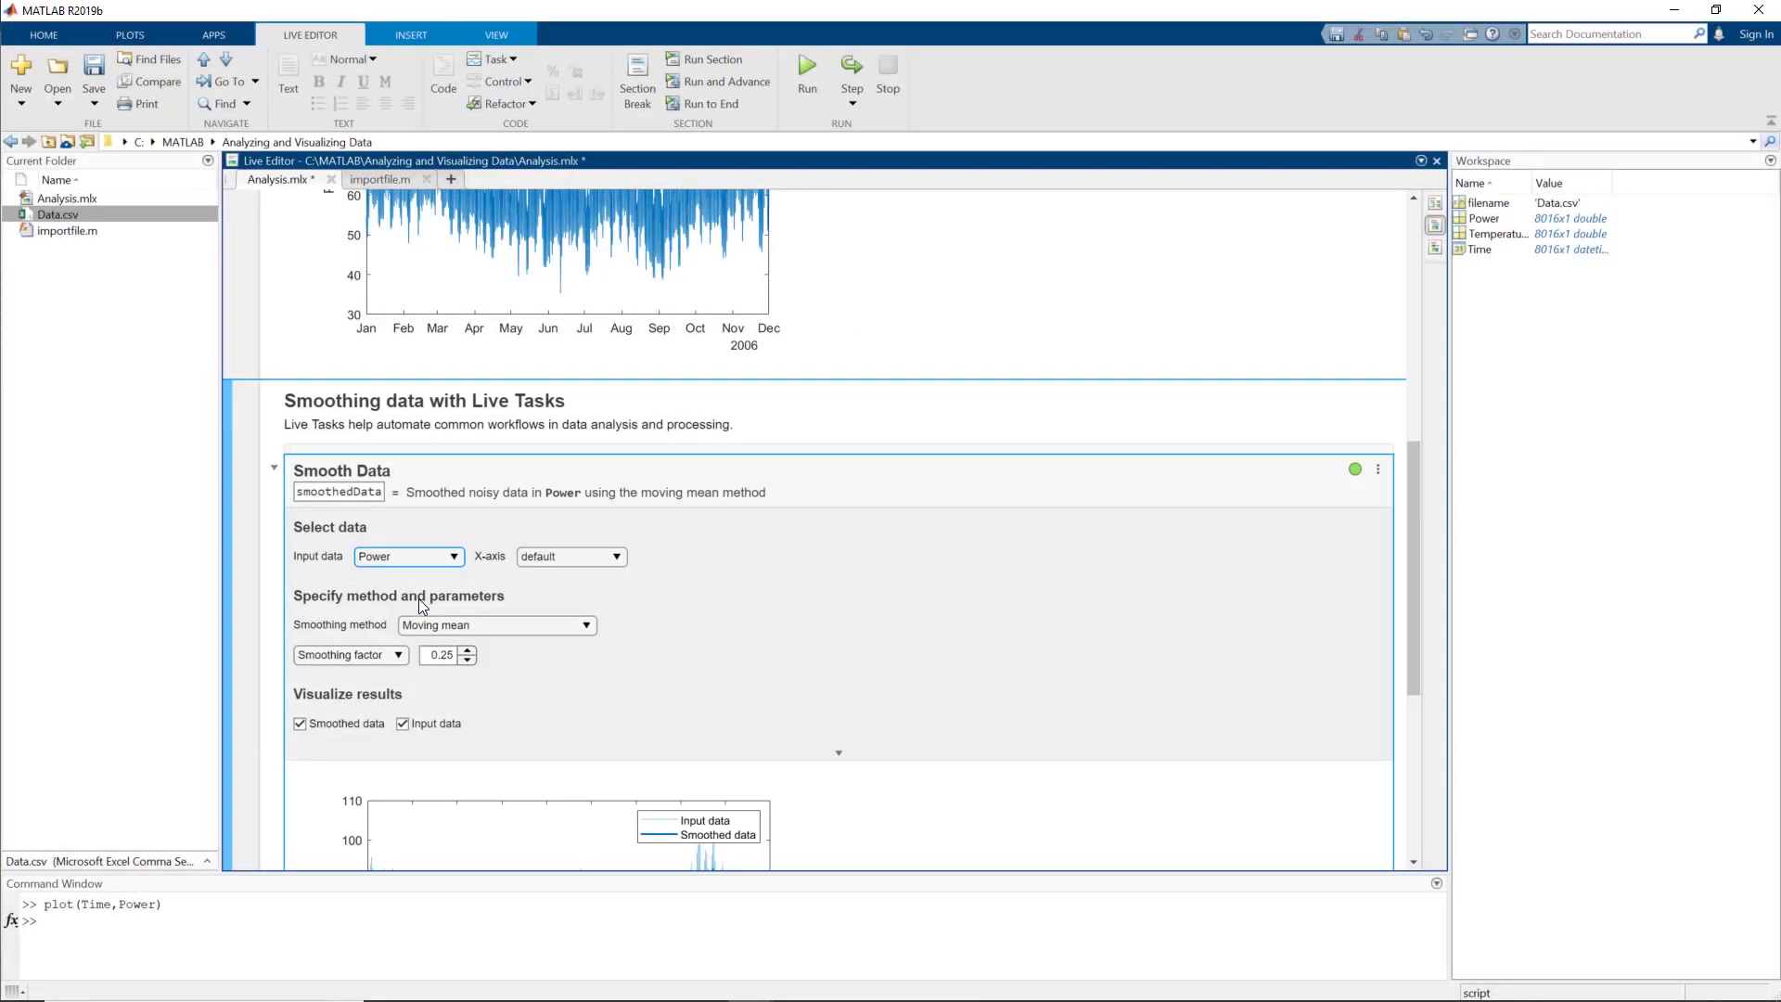
Step: Switch smoothing to moving median, step the factor, then generate an import function from Data.csv
scroll(489, 383, "down", 3)
left_click(506, 346)
left_click(445, 394)
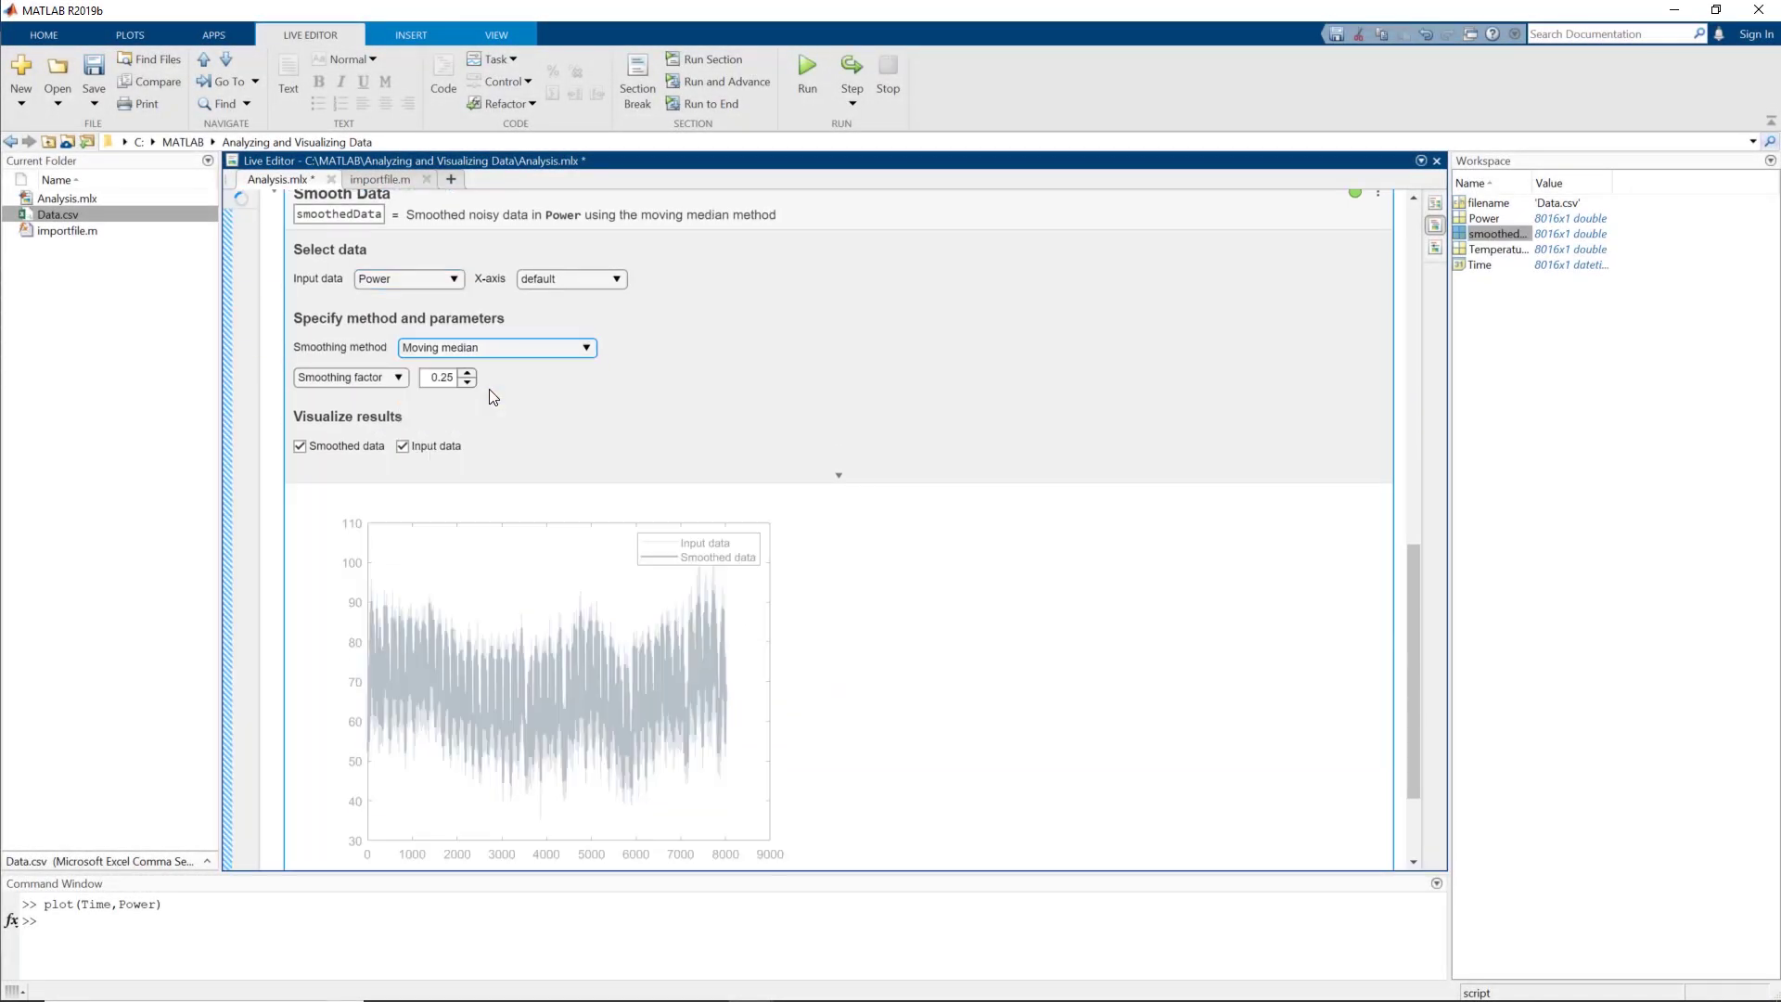
left_click(468, 383)
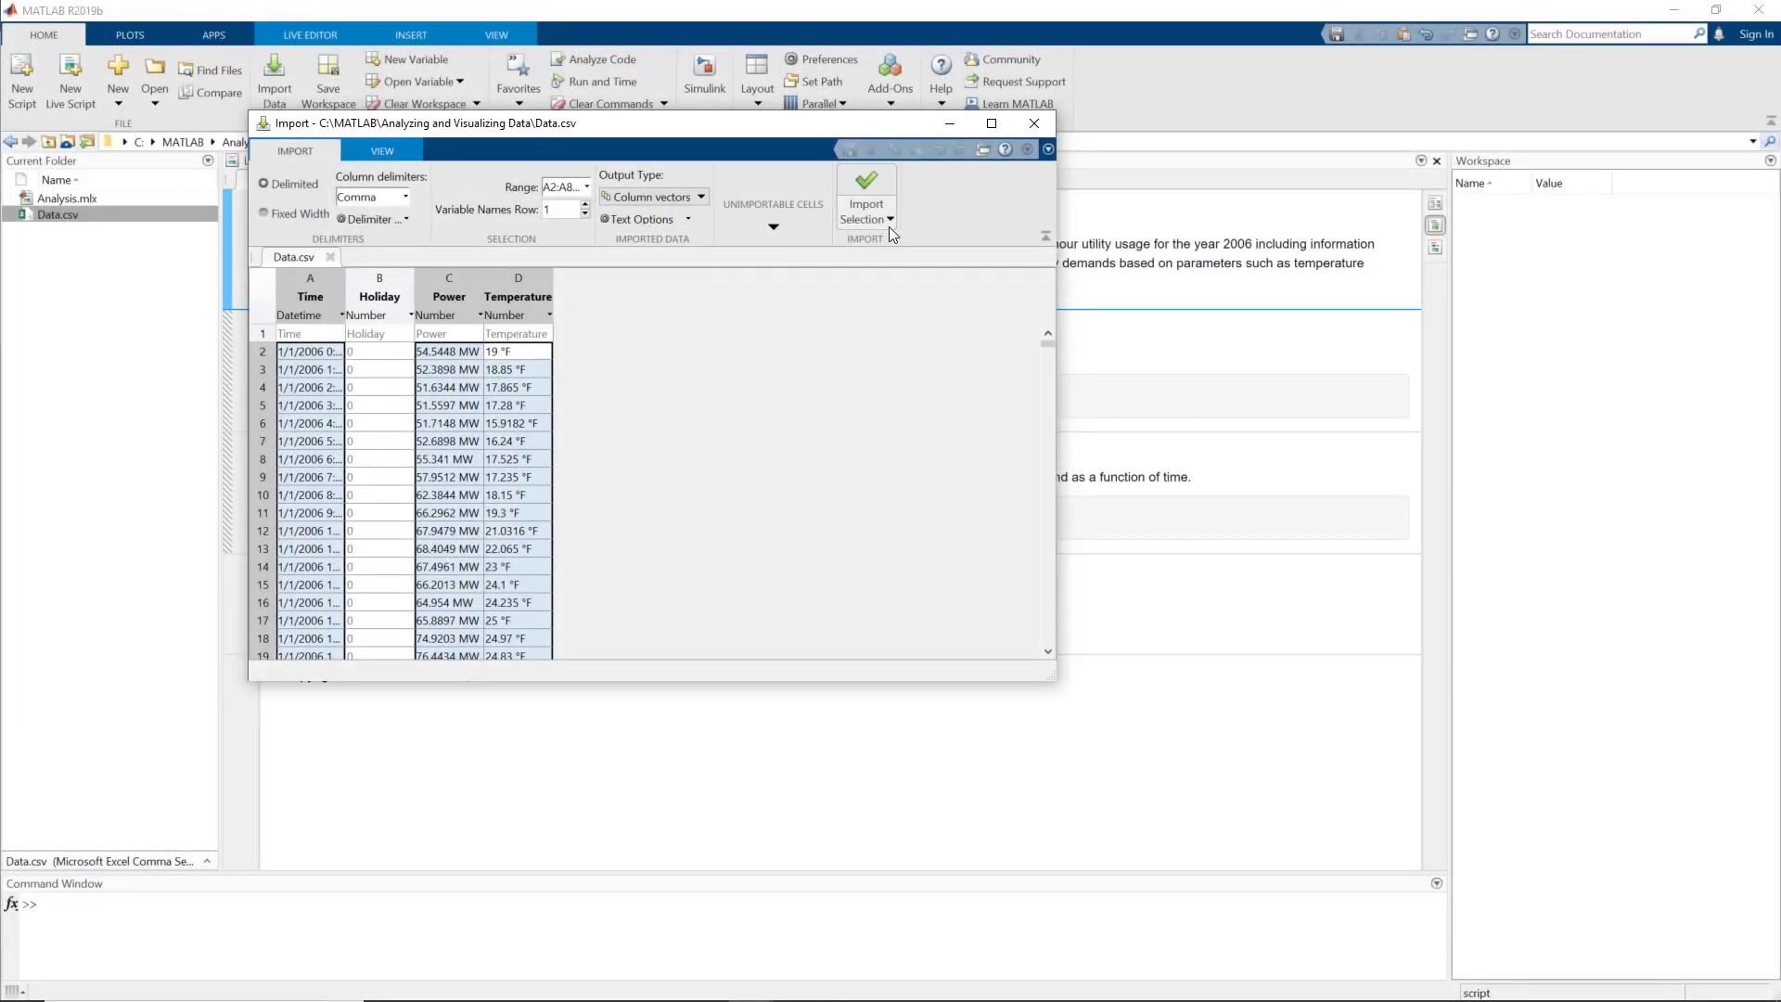
left_click(890, 228)
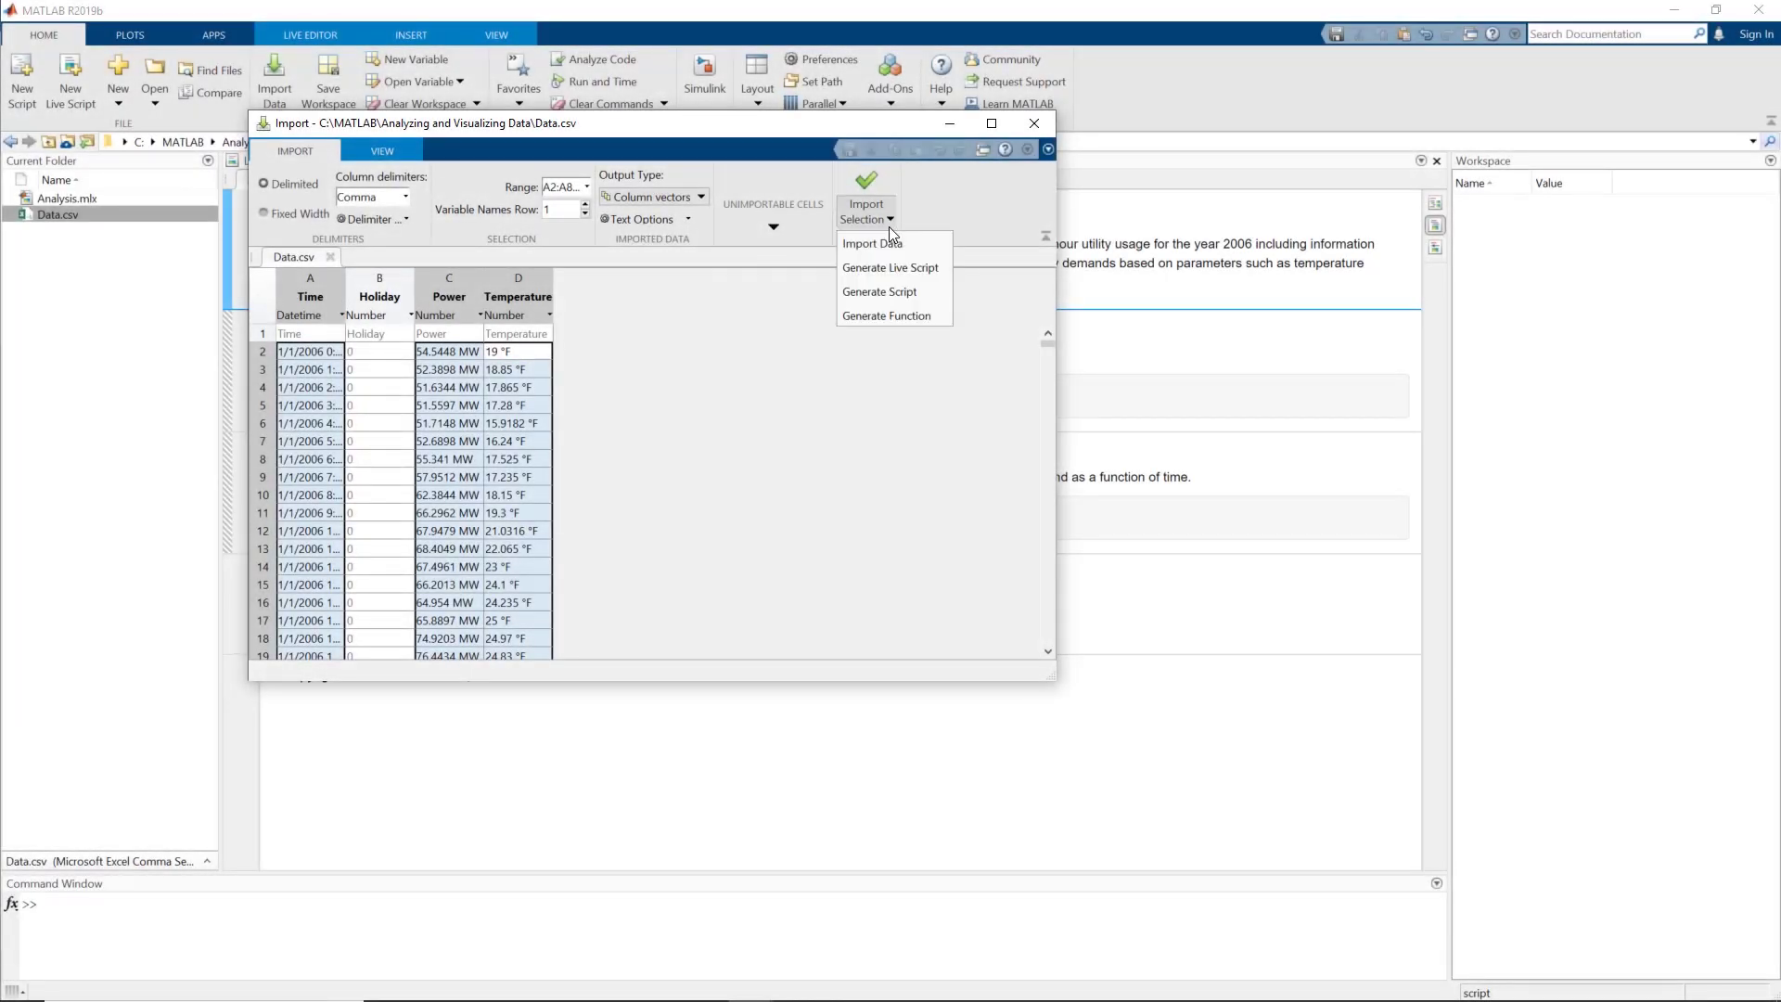
left_click(885, 317)
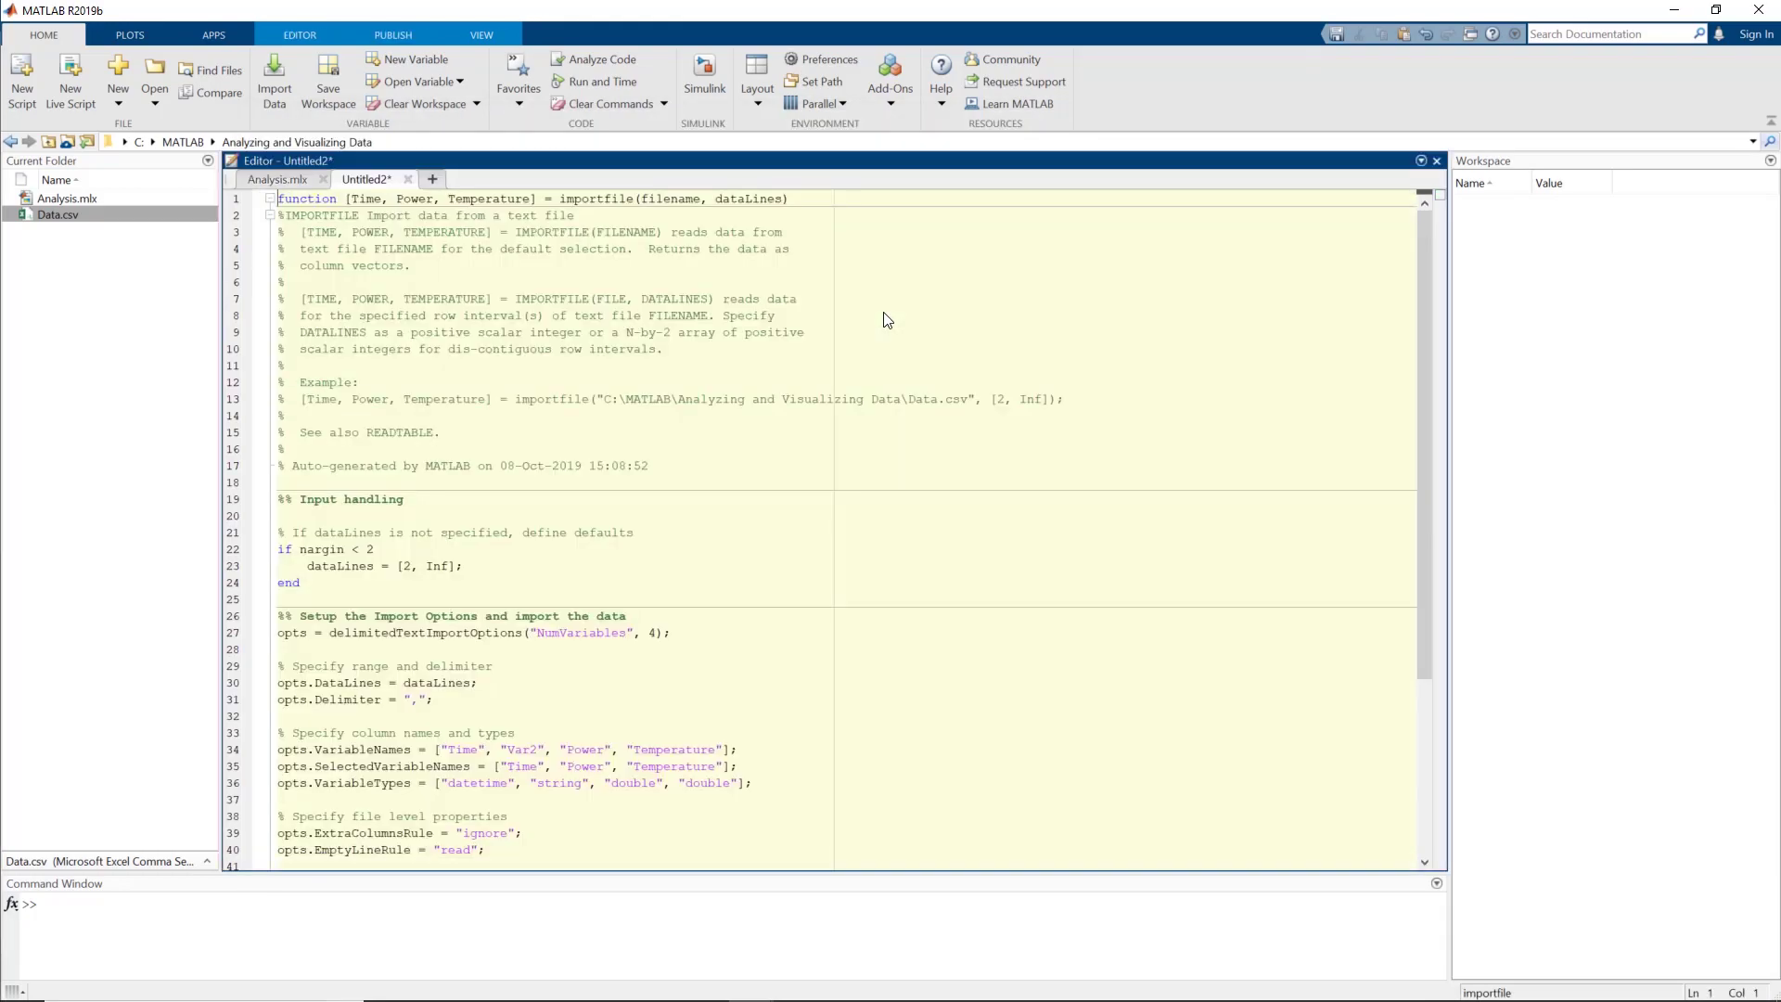